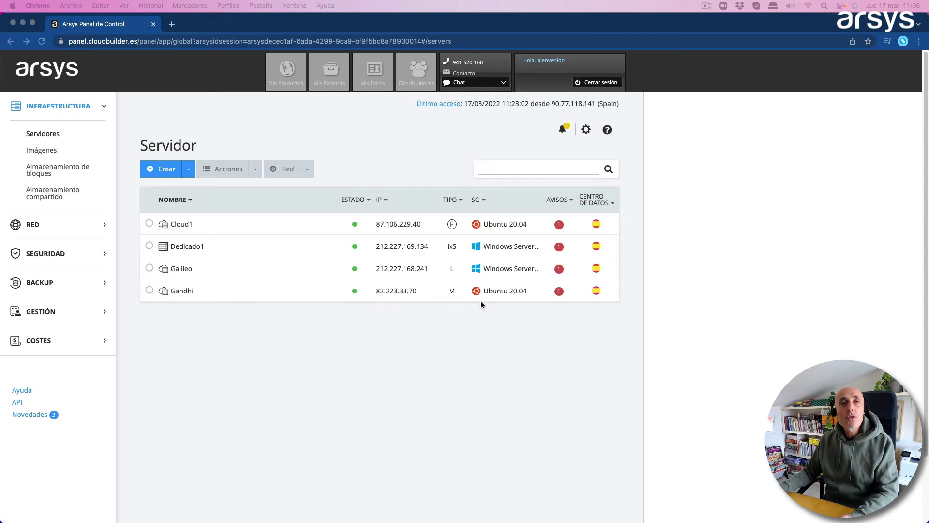
- Examine the firewall policy assigned to the Cloud1 server and the list of policies that could be assigned instead
left_click(179, 226)
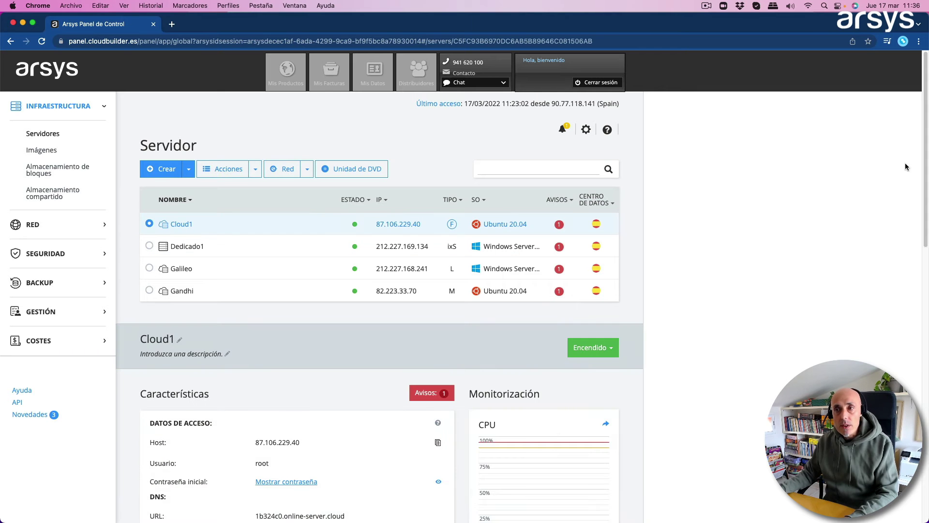
left_click_drag(925, 177, 926, 374)
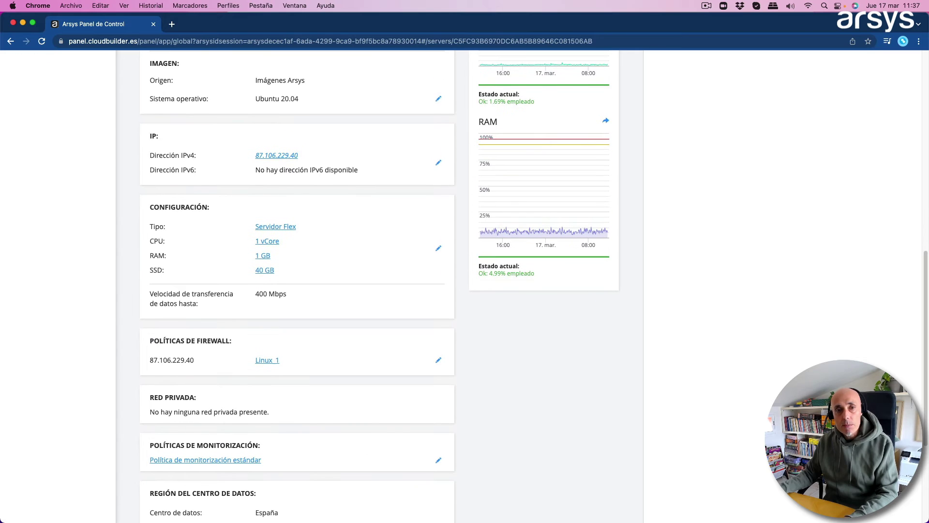
left_click_drag(149, 340, 232, 343)
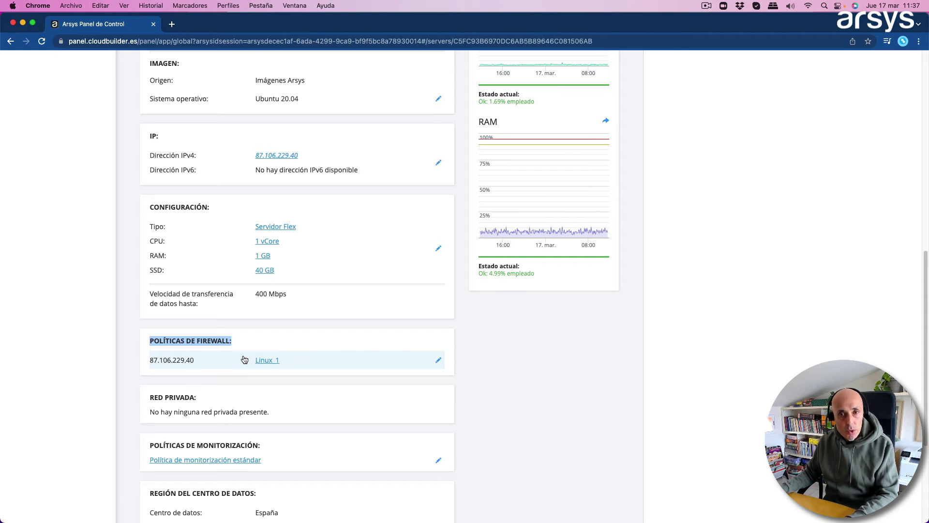
left_click(439, 360)
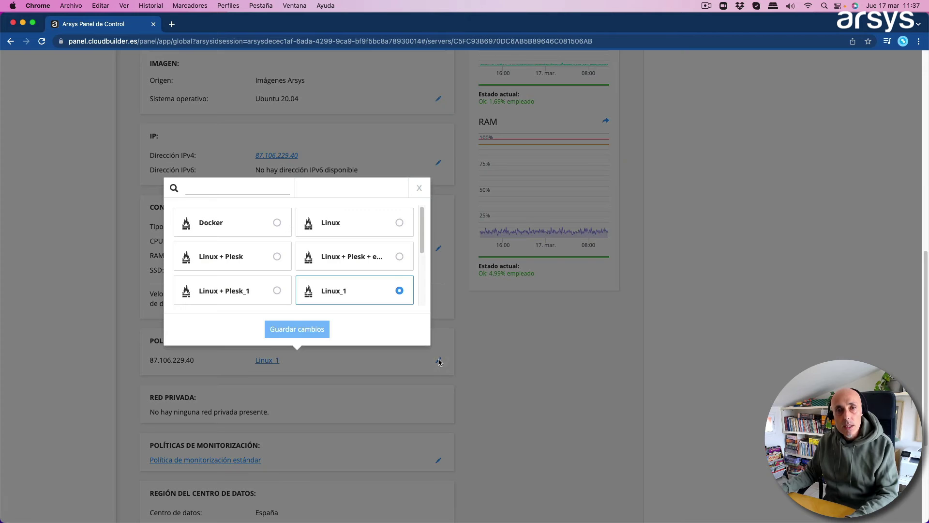
scroll(415, 241, "down", 5)
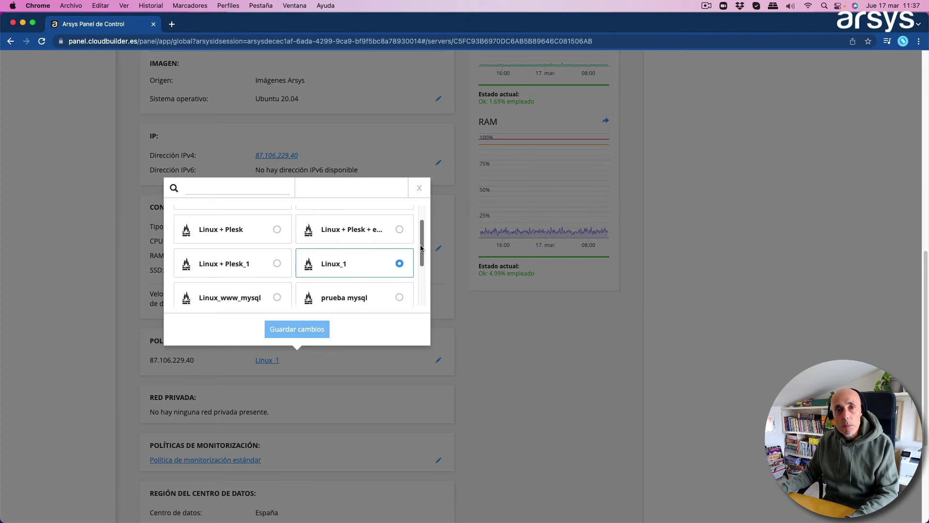
mouse_move(422, 289)
left_mouse_down()
mouse_move(423, 219)
mouse_move(422, 286)
left_mouse_up()
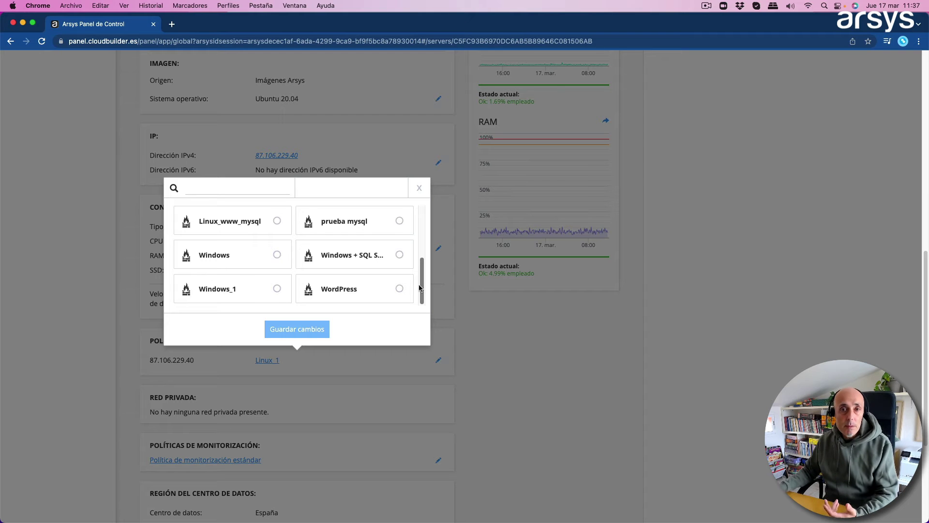
left_click(417, 189)
scroll(342, 228, "up", 10)
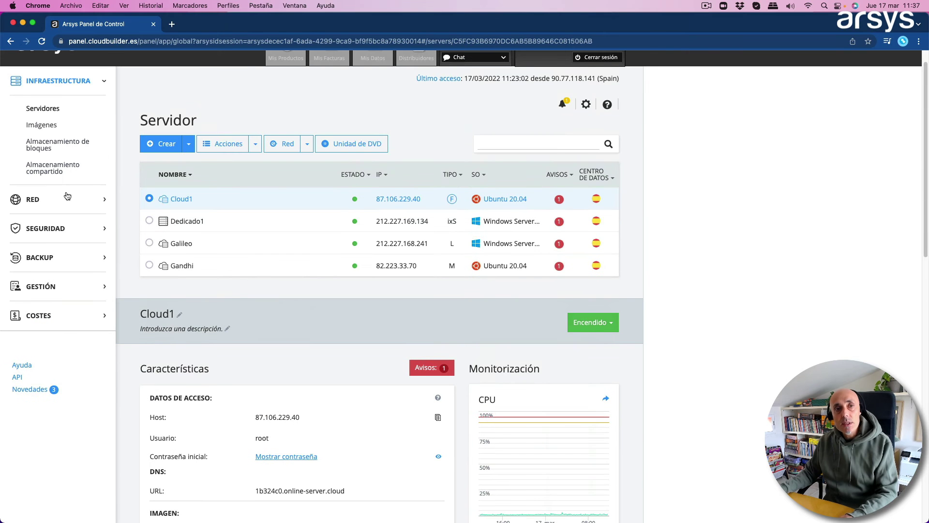
- Start a new firewall policy in the network section and name it personal_1
left_click(32, 199)
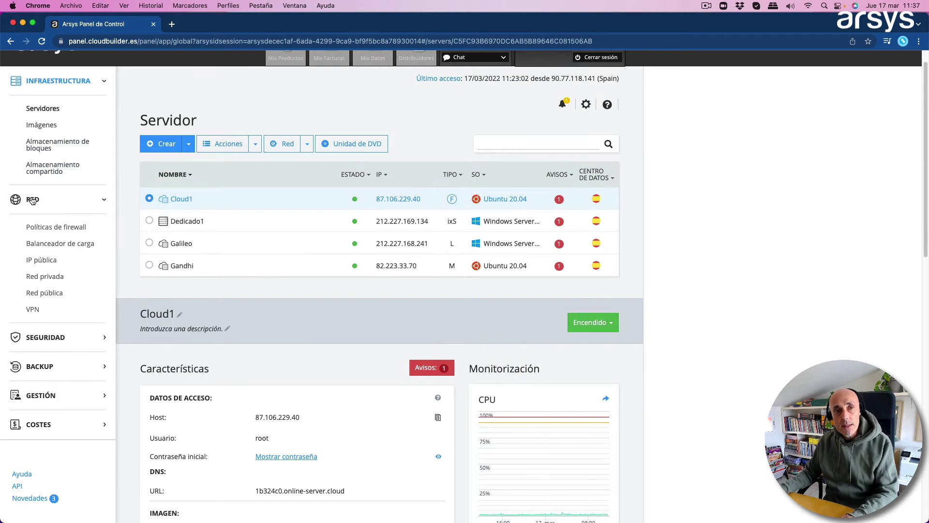
left_click(65, 228)
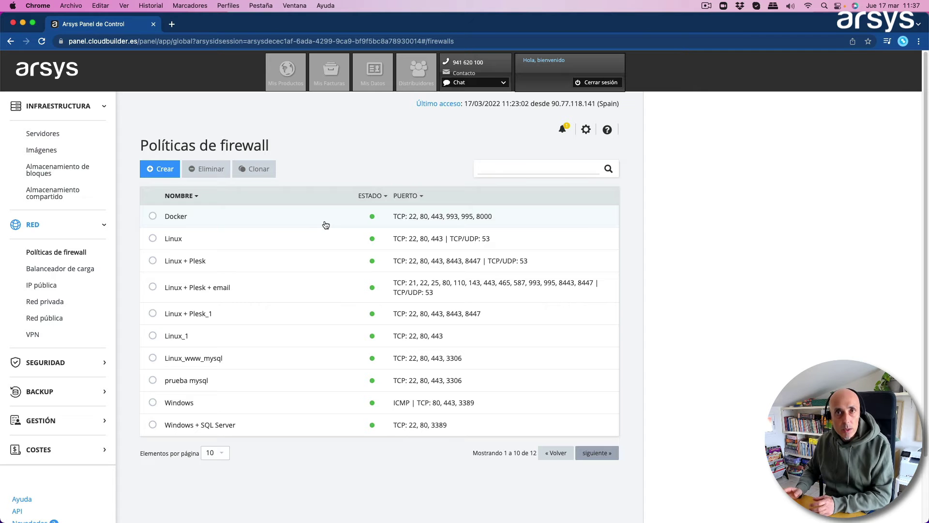
left_click(154, 170)
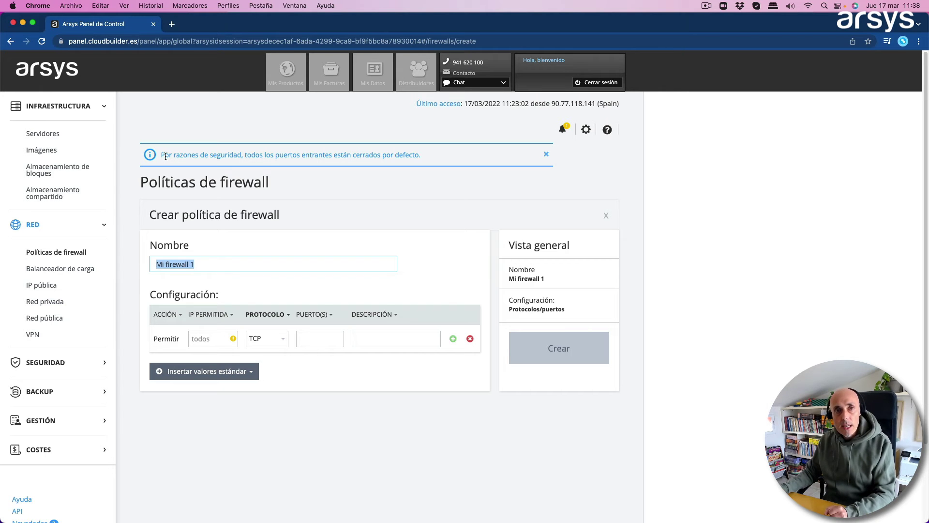
left_click_drag(165, 156, 419, 156)
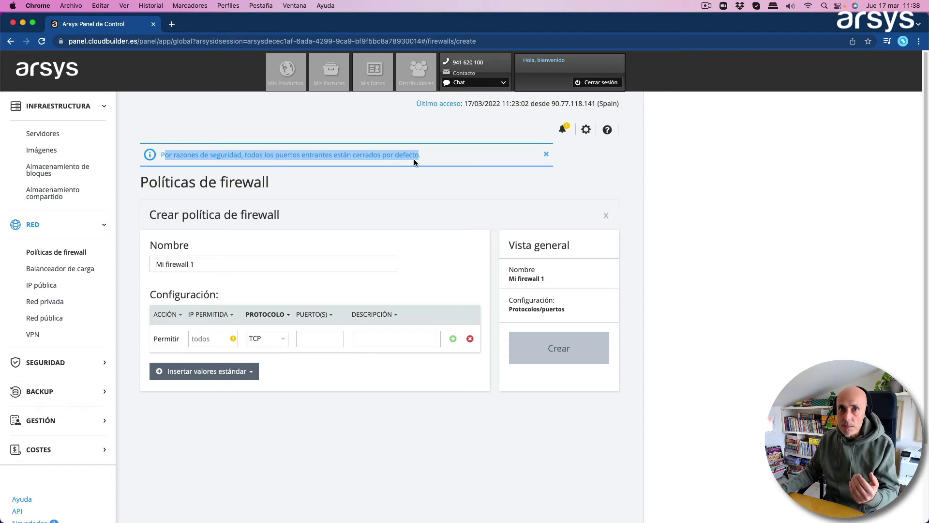
left_click(218, 263)
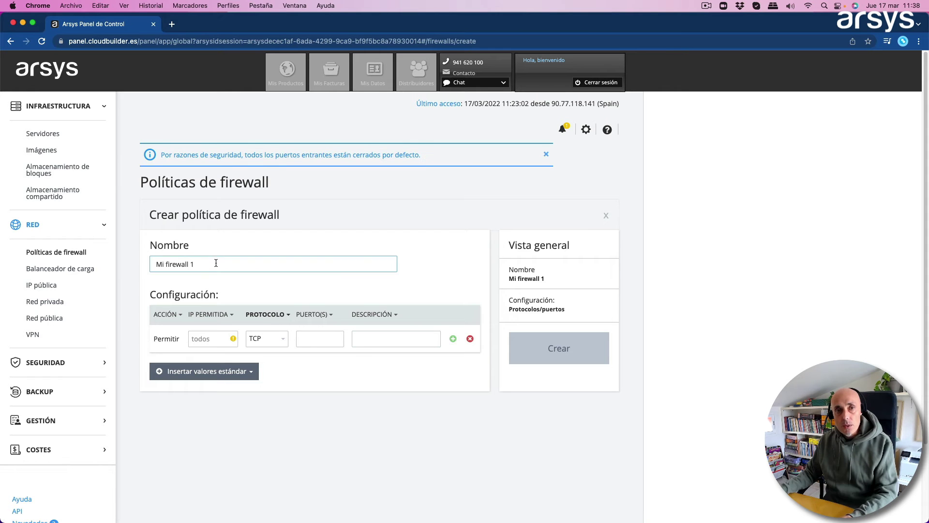
left_click_drag(217, 264, 147, 265)
type("personal_1")
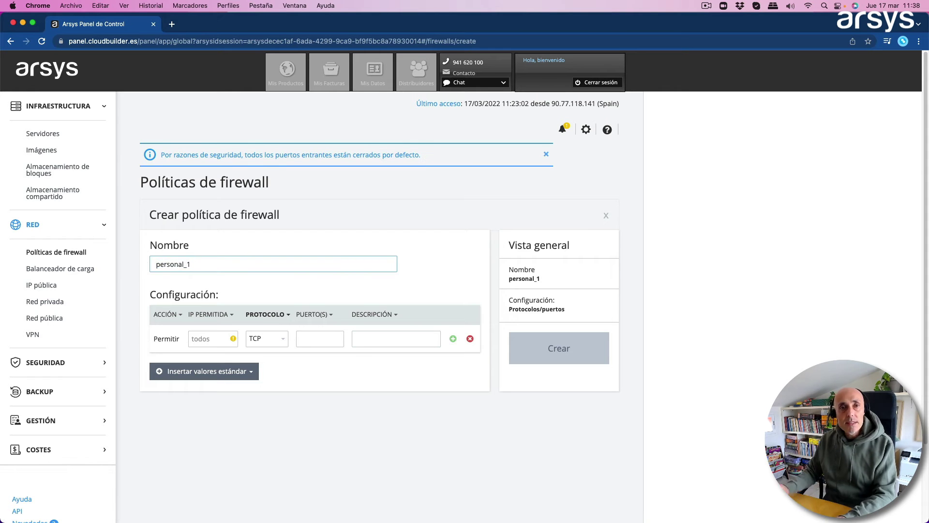
double_click(180, 263)
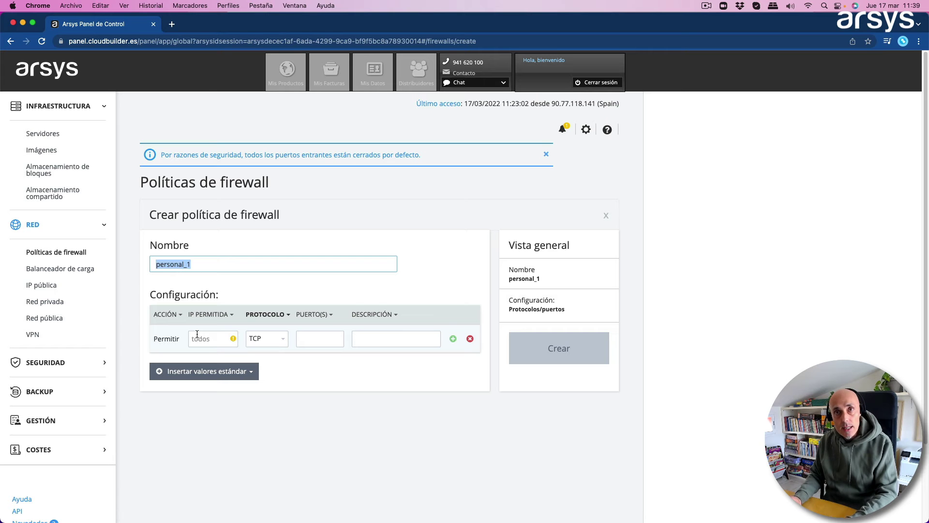
- Add a rule allowing TCP port 80 from all IPs, with the description Web
left_click(196, 334)
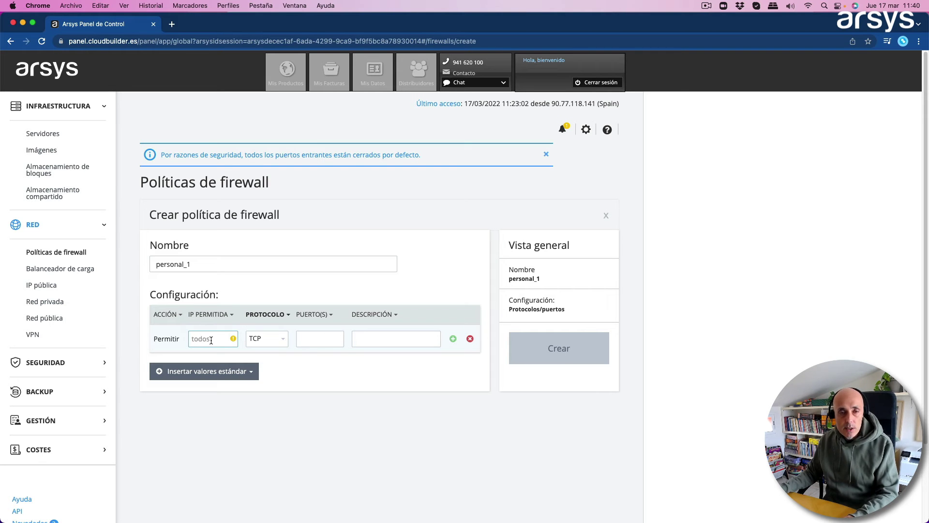
mouse_move(233, 341)
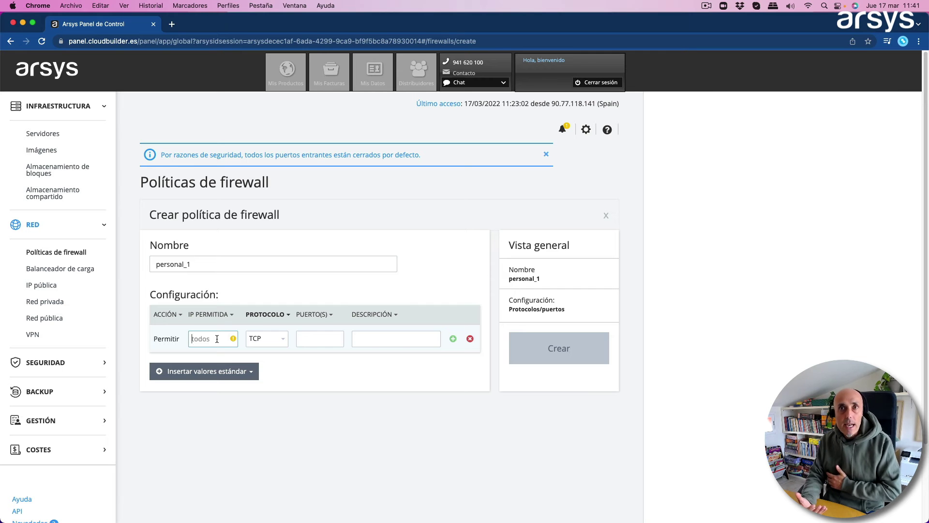
left_click(282, 340)
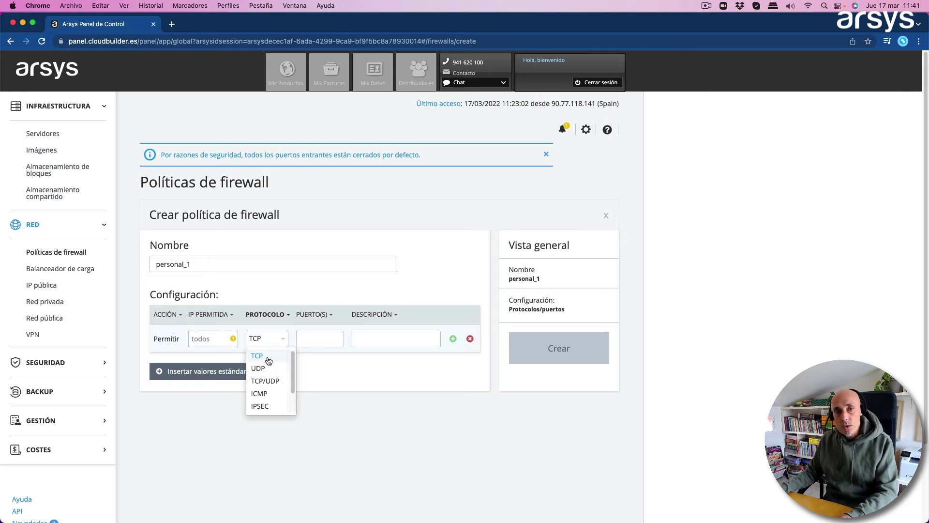
left_click(264, 356)
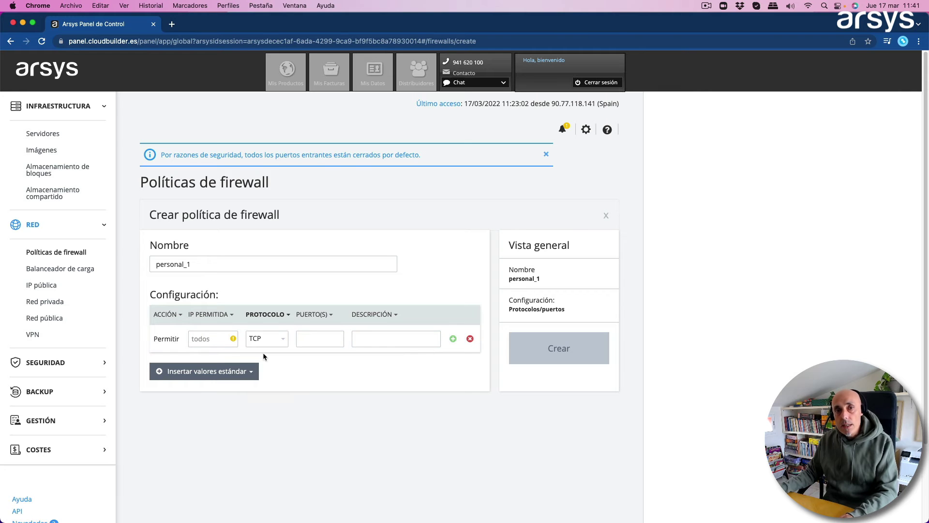
left_click(313, 340)
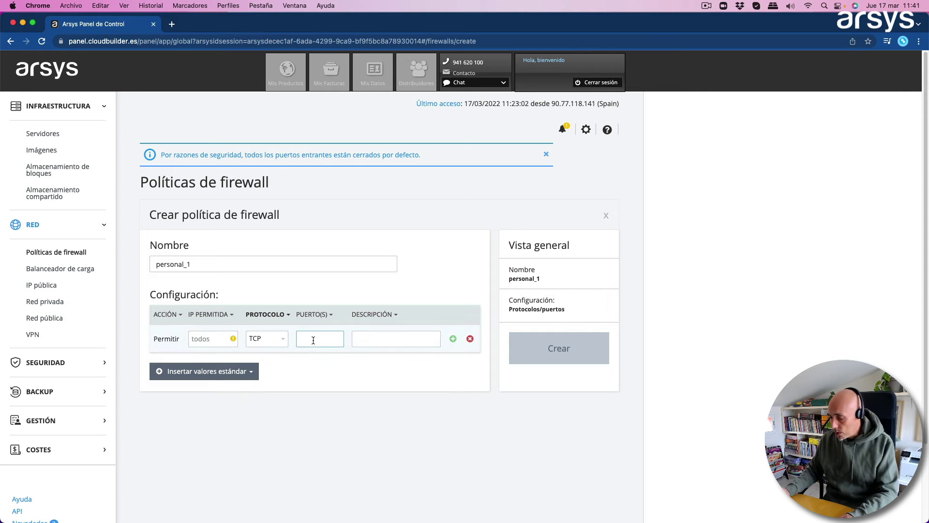
type("80")
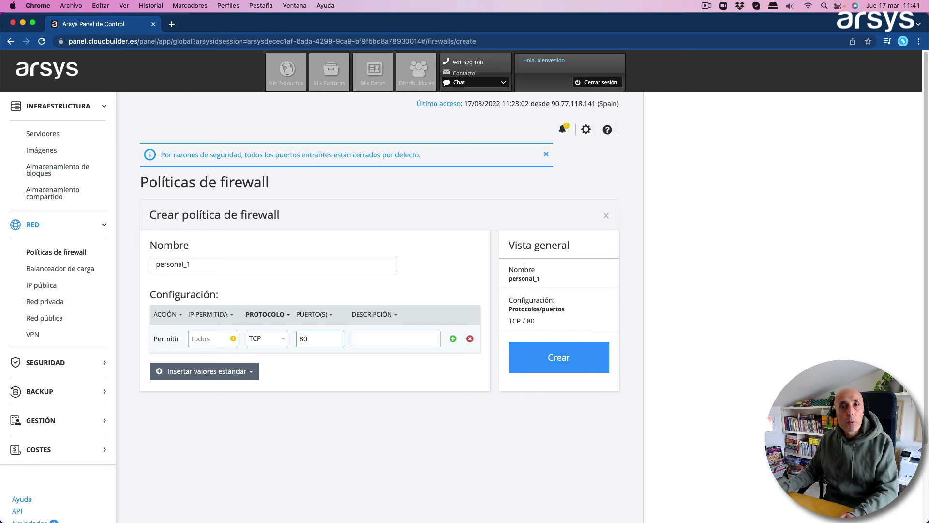
left_click(361, 338)
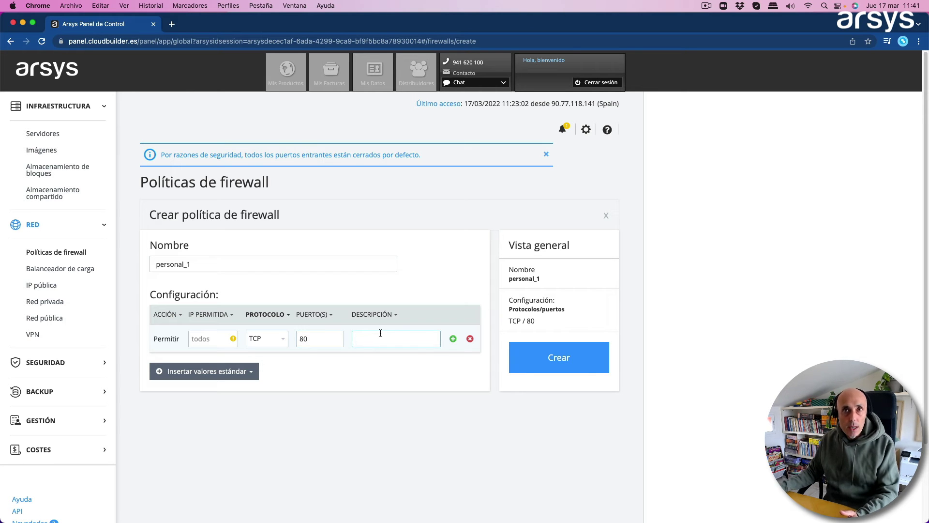
type("Web")
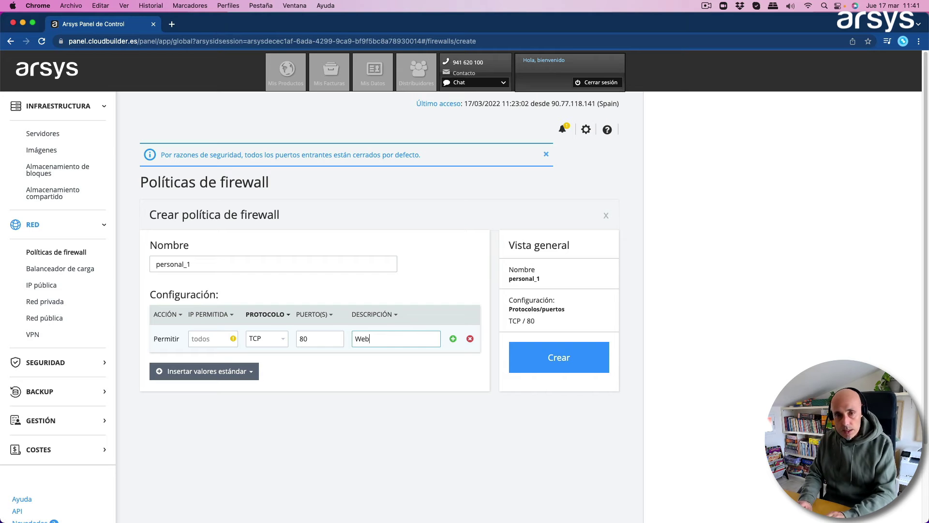
left_click(453, 339)
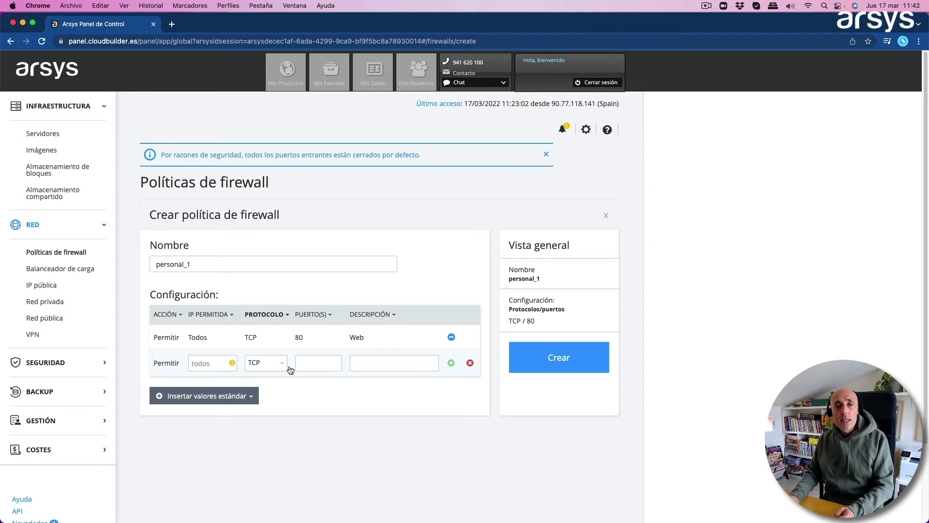
- Add a rule from the standard SSH values, allowing TCP port 22 from all IPs
left_click(230, 398)
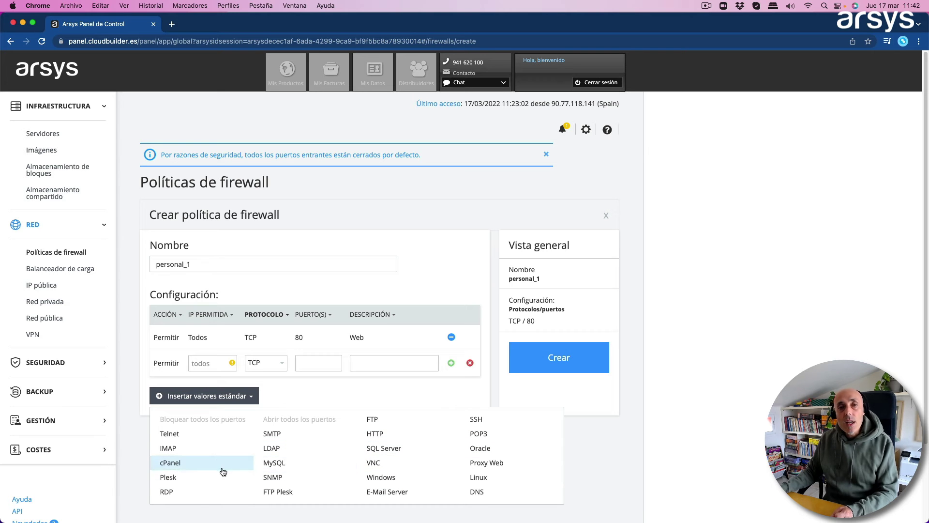
left_click(477, 419)
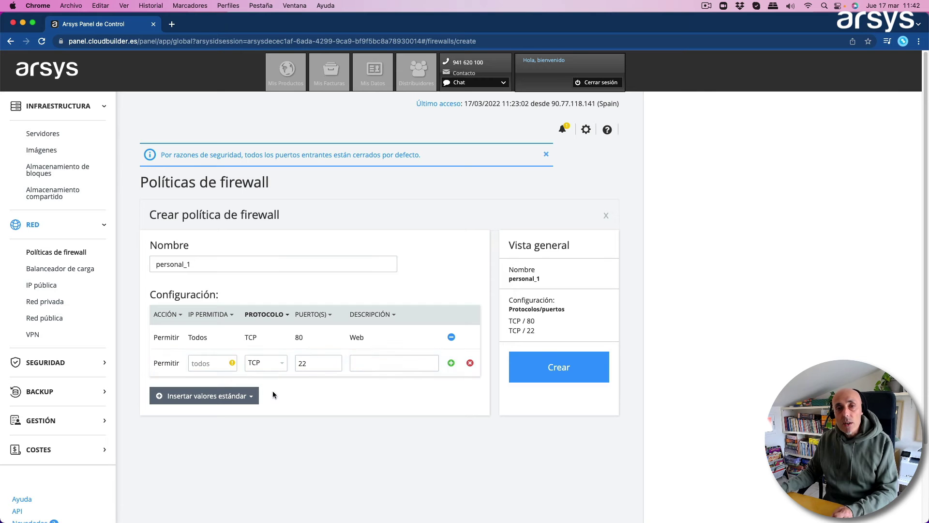
left_click(451, 363)
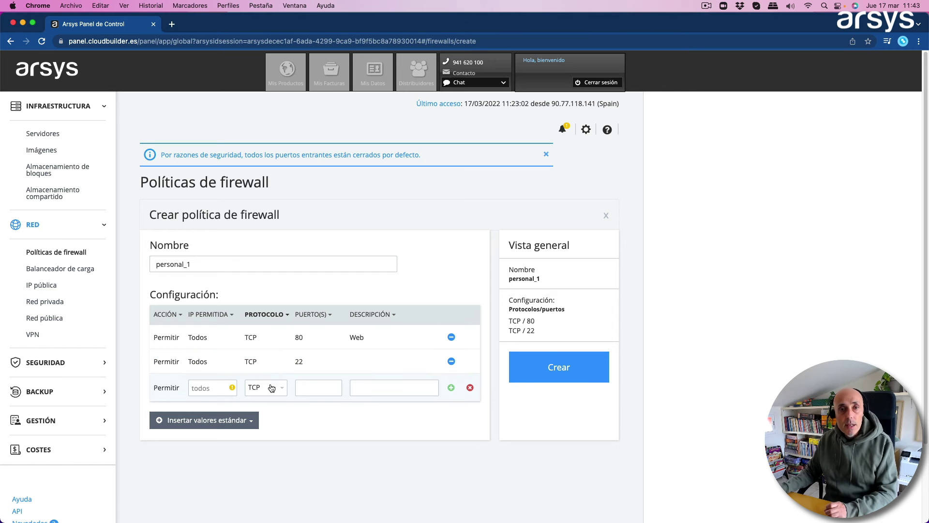
- Insert the standard HTTP values for TCP ports 80 and 443, remove the overlapping port 80 Web rule, and add the new rules
left_click(227, 420)
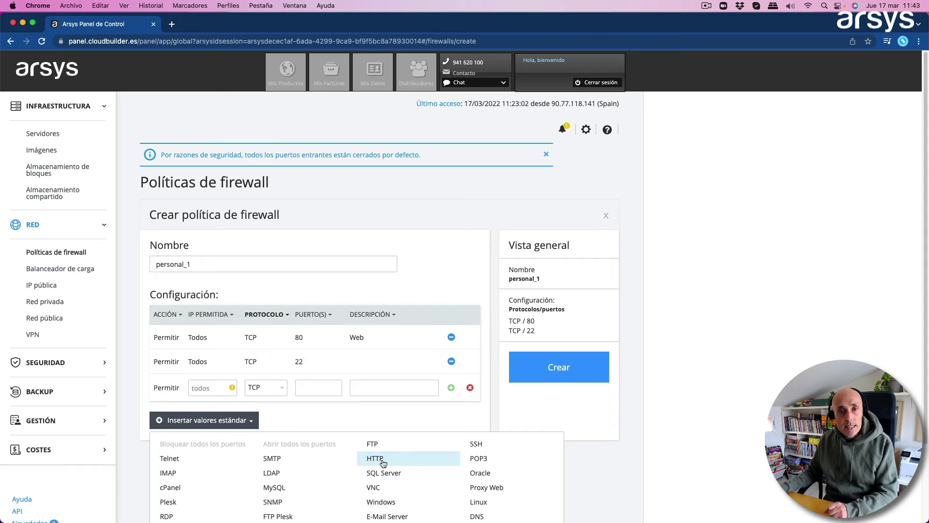
scroll(385, 460, "down", 3)
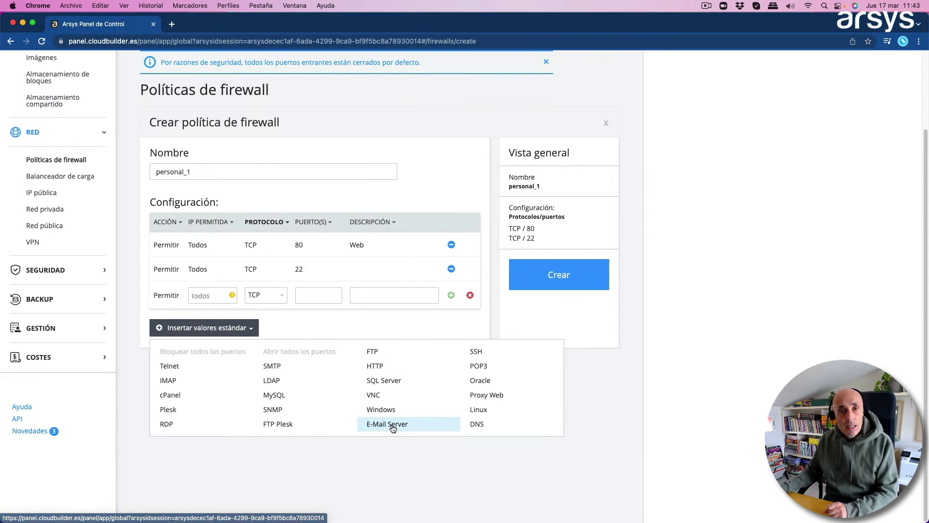
left_click(375, 366)
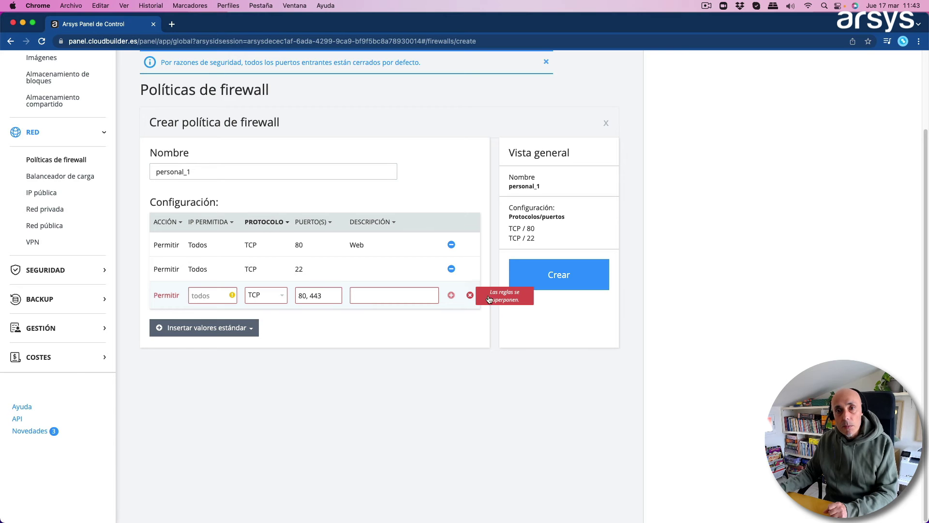
left_click(451, 245)
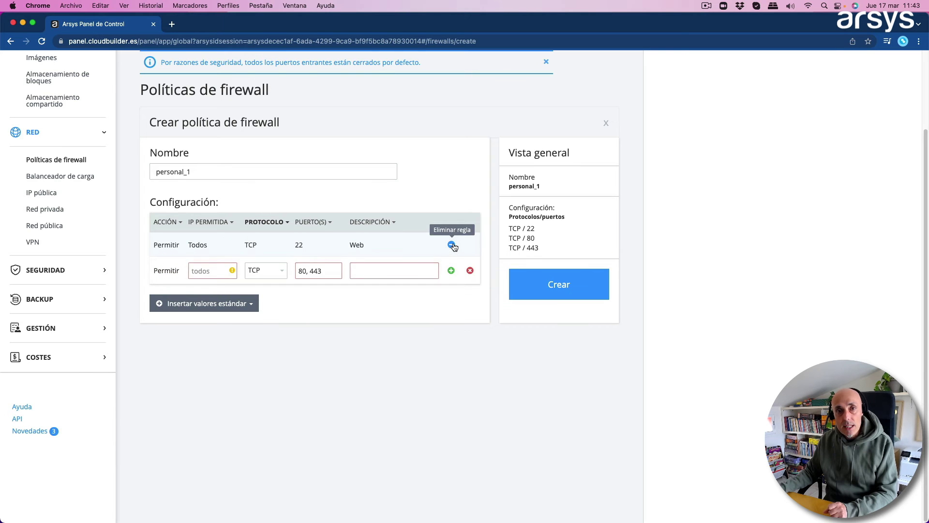
left_click(451, 270)
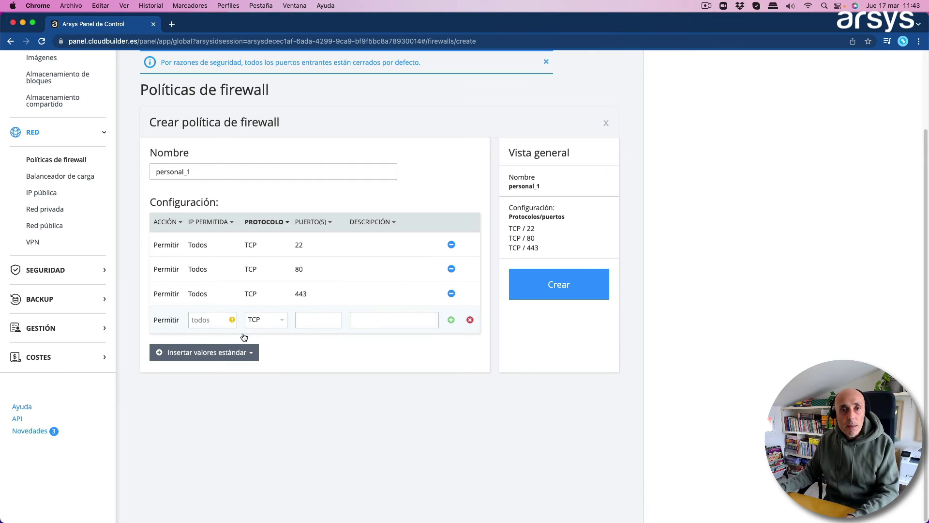
- Add a rule from the standard FTP values for TCP port 21 and create the firewall policy
left_click(203, 355)
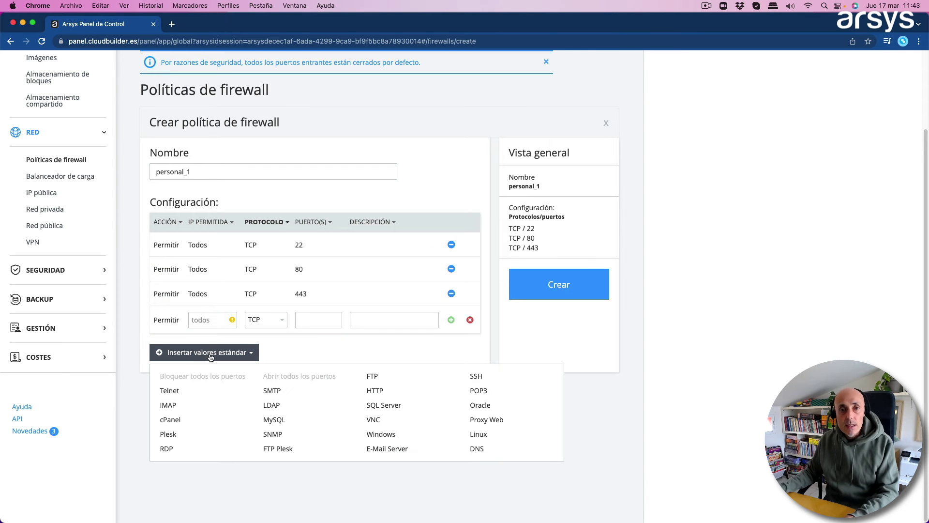
left_click(379, 377)
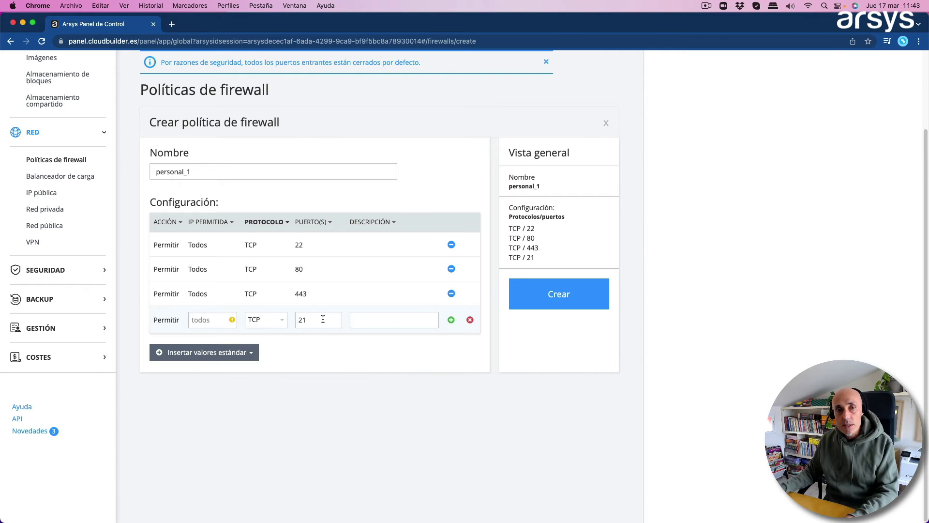
left_click(455, 321)
left_click(243, 377)
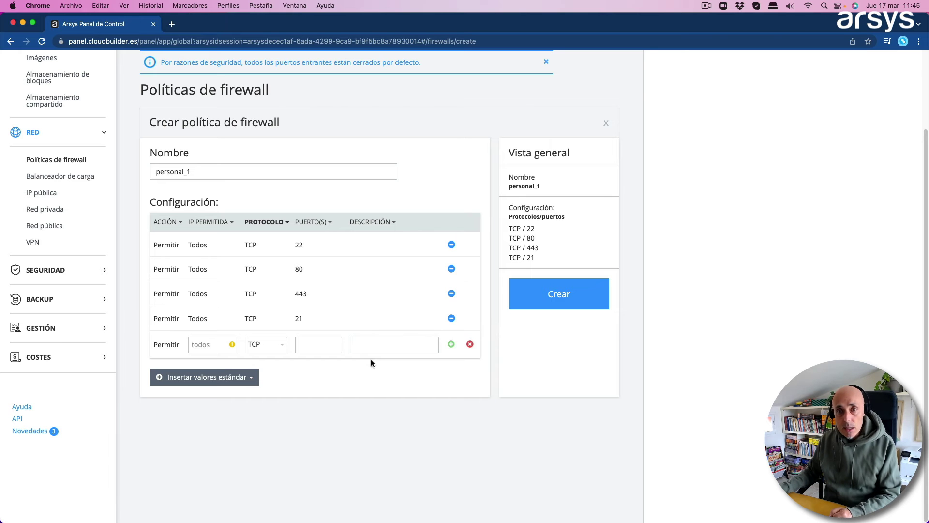
left_click(555, 304)
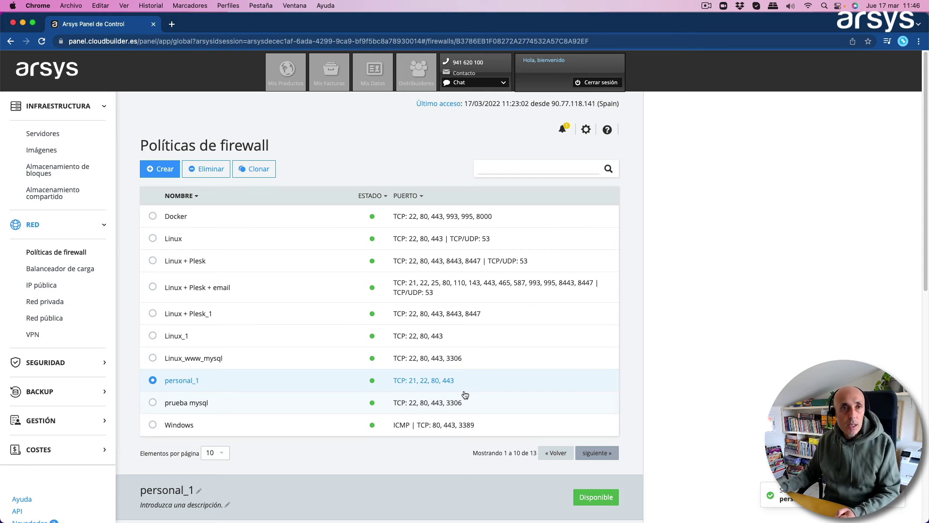
- Assign the personal_1 firewall policy to the Cloud1 server and save the change
left_click(41, 135)
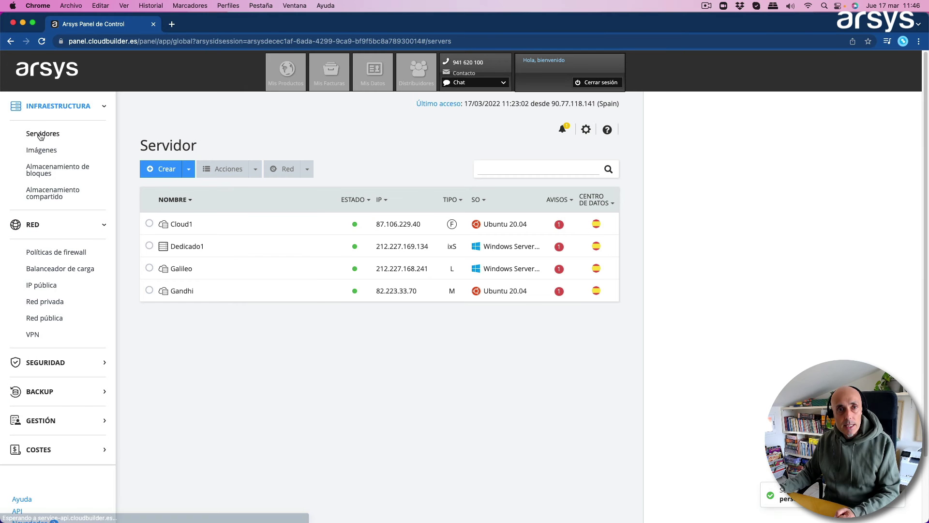
left_click(177, 225)
scroll(314, 306, "down", 5)
scroll(316, 308, "down", 3)
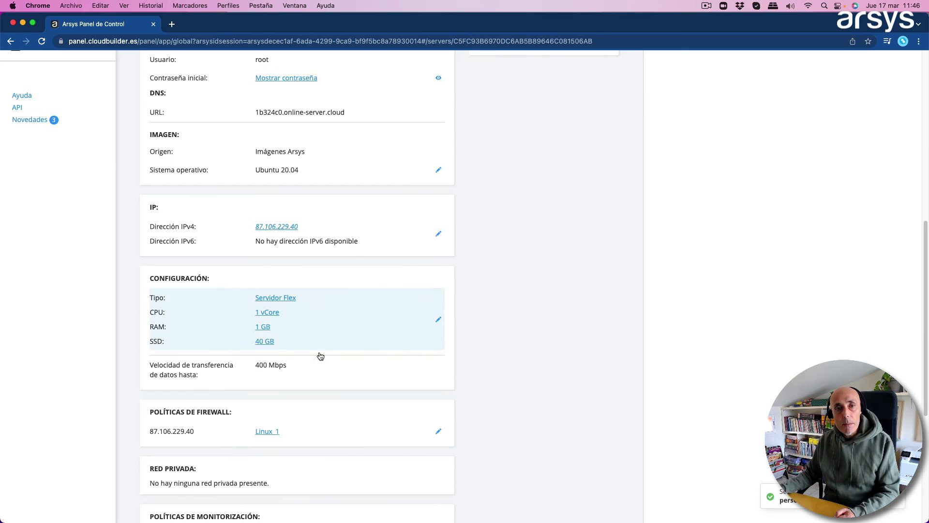
left_click(437, 431)
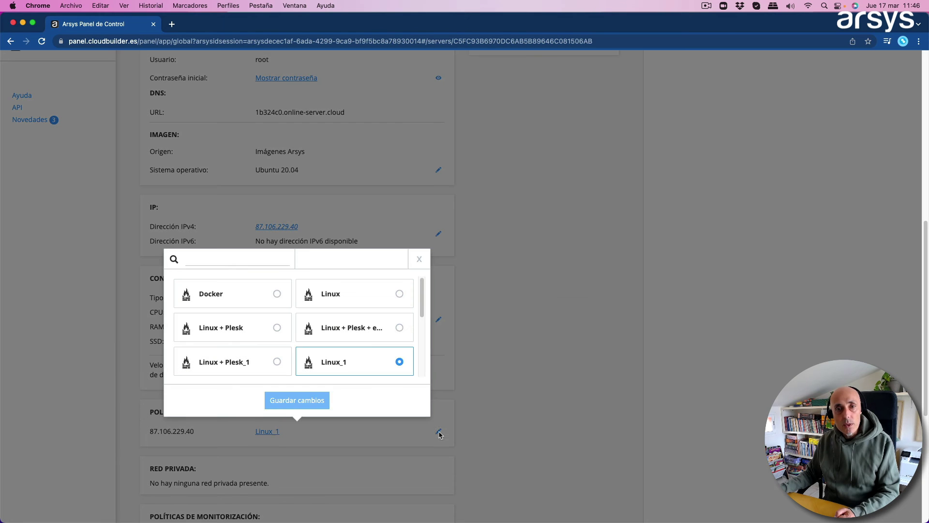
left_click_drag(422, 304, 420, 344)
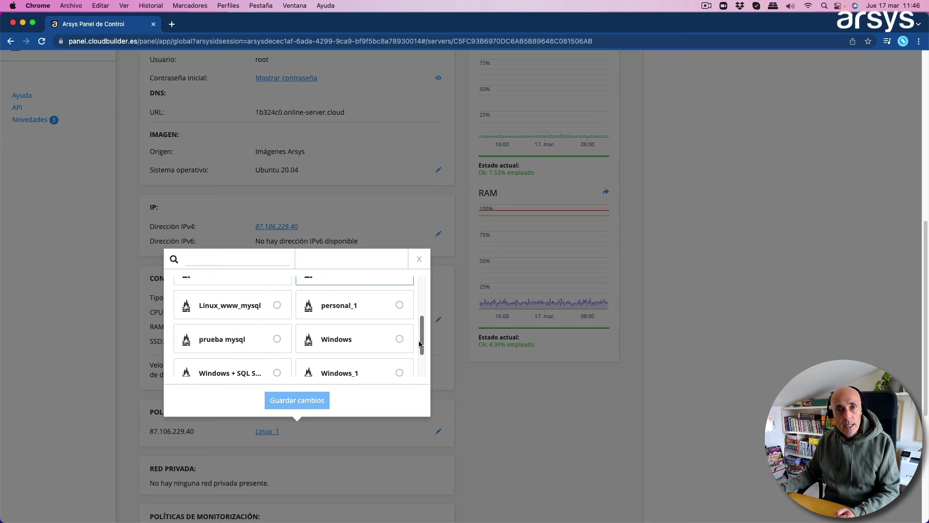
left_click(399, 305)
left_click(320, 399)
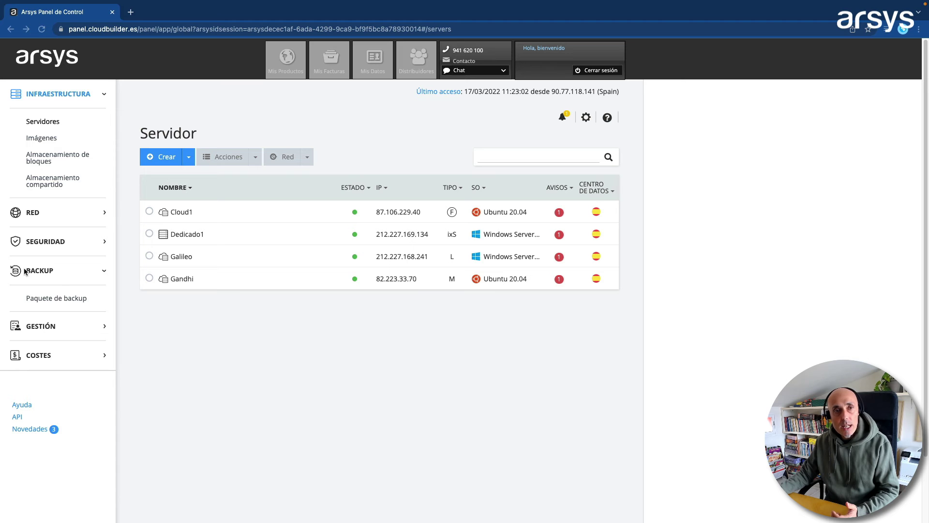
- Open the backup package page to review its storage, devices and management console access
left_click(57, 302)
left_click(56, 298)
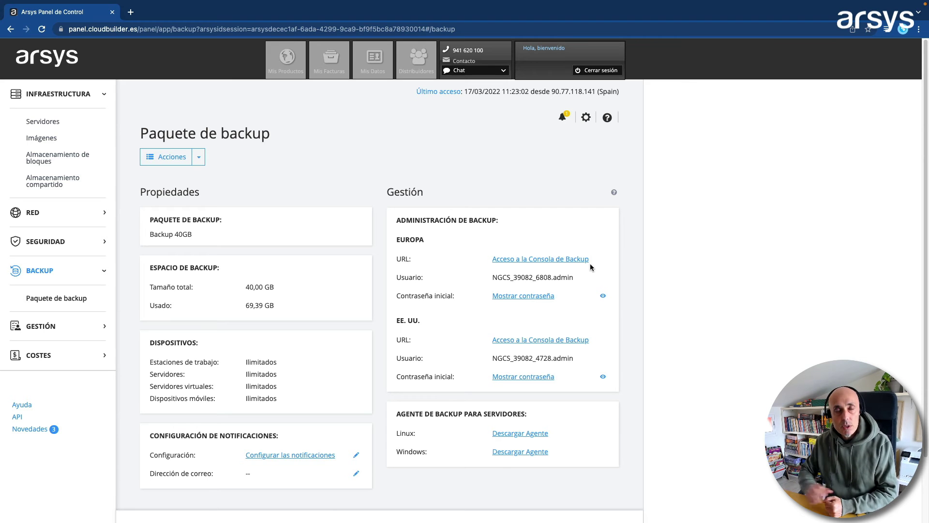
- Start creating a new cloud server and choose the Ubuntu 20.04 image for it
left_click(42, 122)
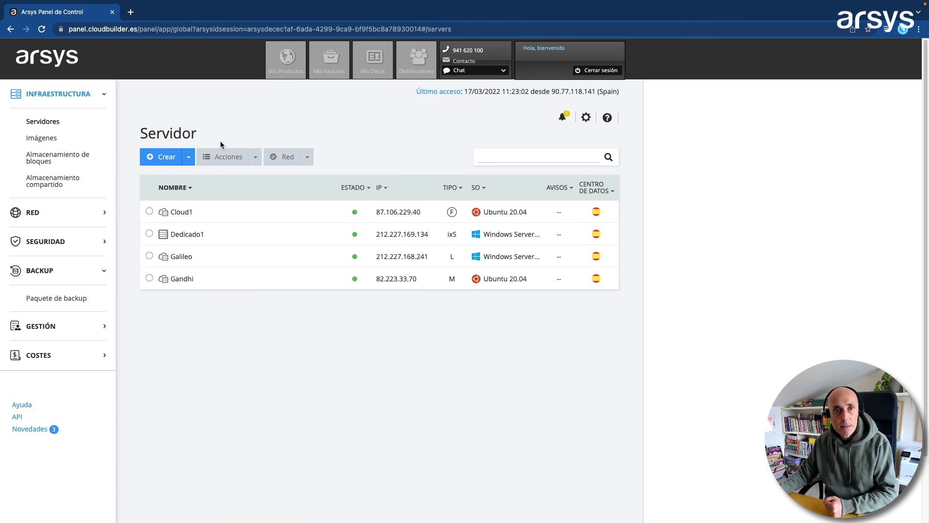
left_click(162, 158)
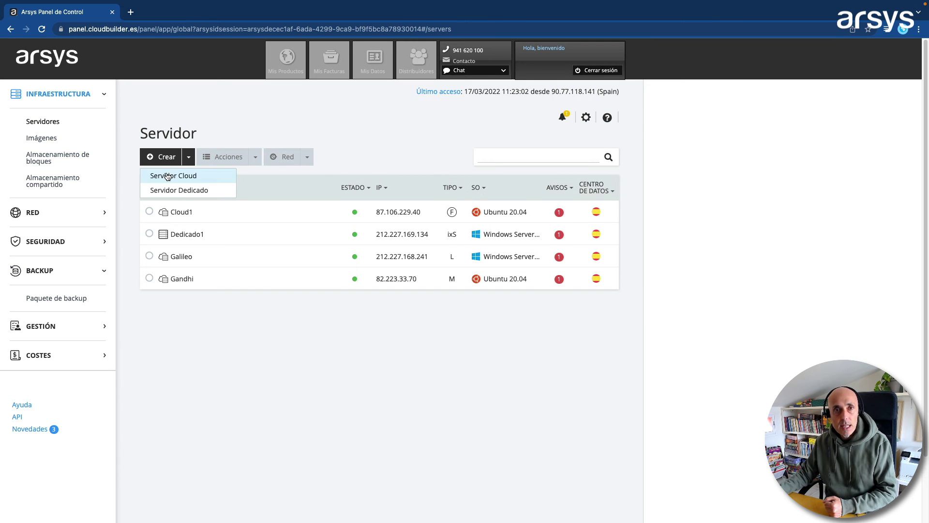
left_click(166, 176)
scroll(166, 172, "down", 10)
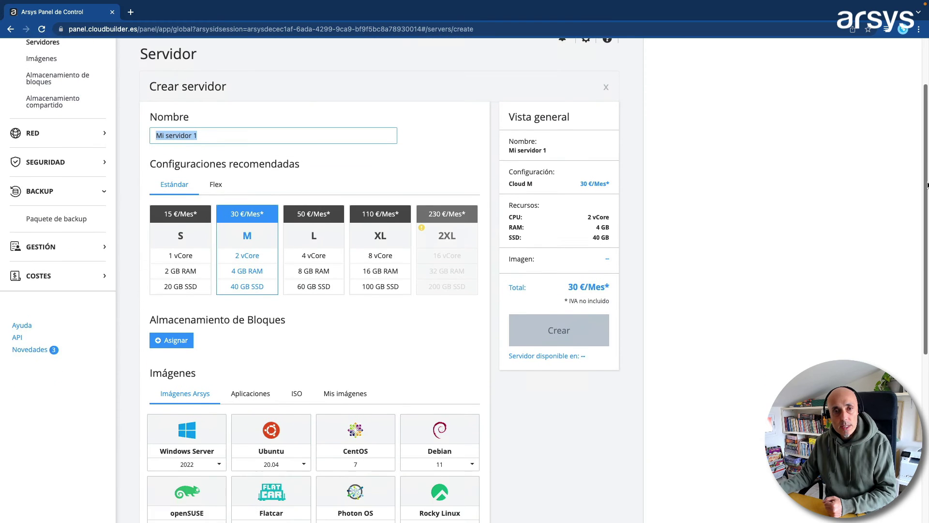
scroll(315, 290, "down", 4)
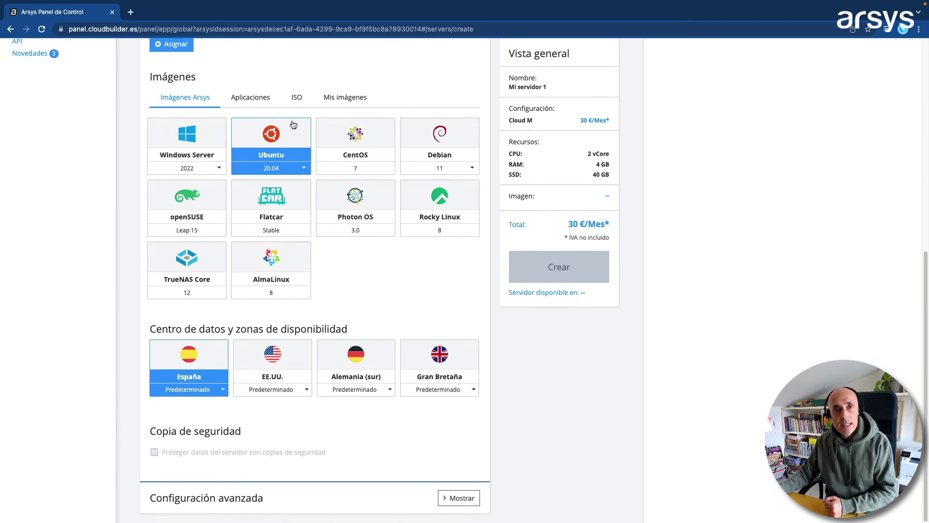
left_click(283, 138)
scroll(225, 424, "down", 2)
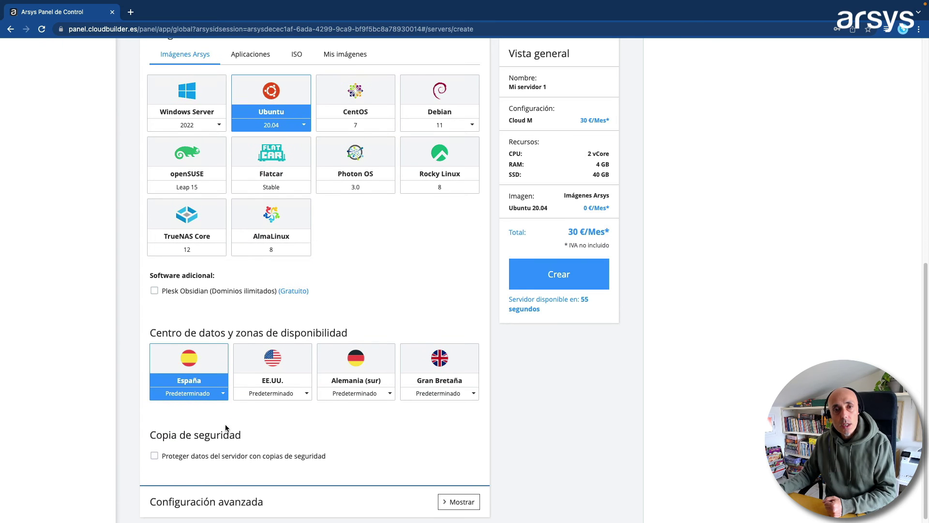
- Enable backup protection for the new server's data, with the protection plan set to Configurar más tarde
left_click(154, 452)
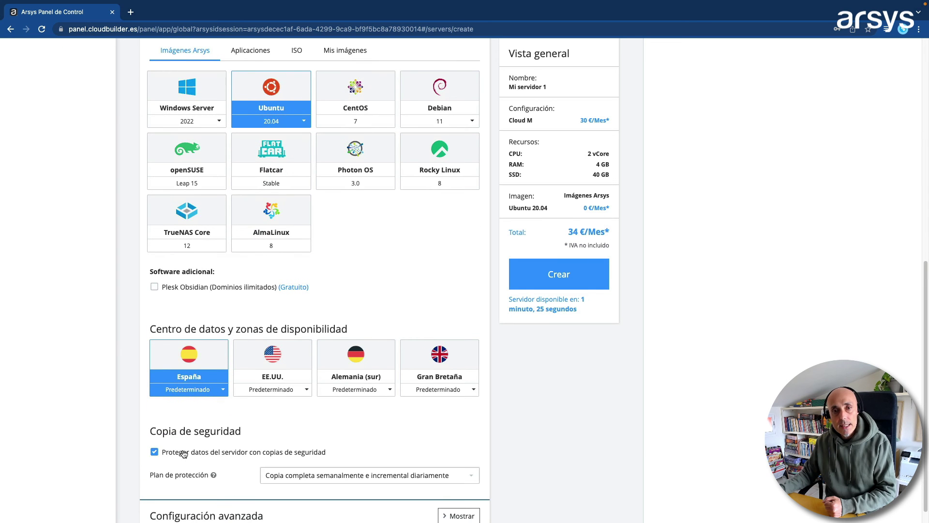
left_click(291, 476)
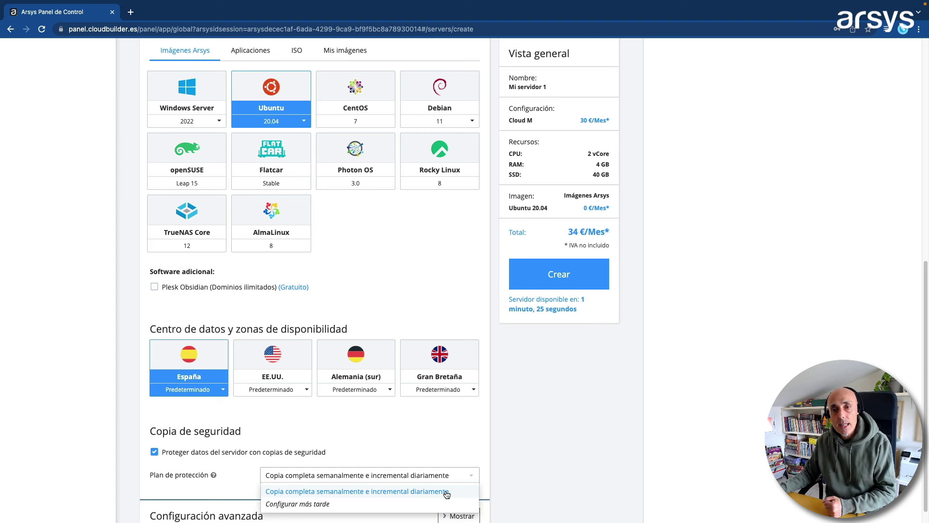
left_click(297, 504)
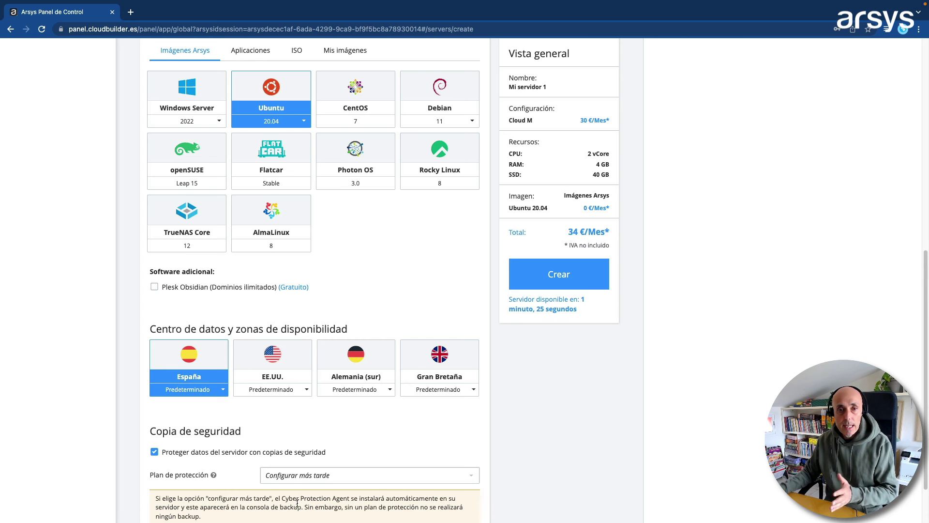
scroll(337, 428, "down", 2)
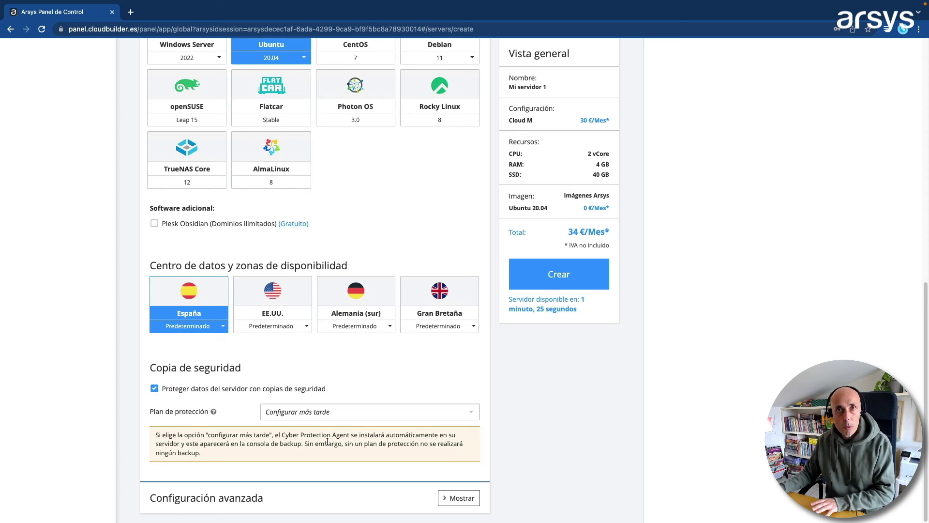
- Change the new server's configuration to size S and select the Ubuntu 20.04 image again
scroll(365, 274, "up", 1)
scroll(366, 274, "up", 8)
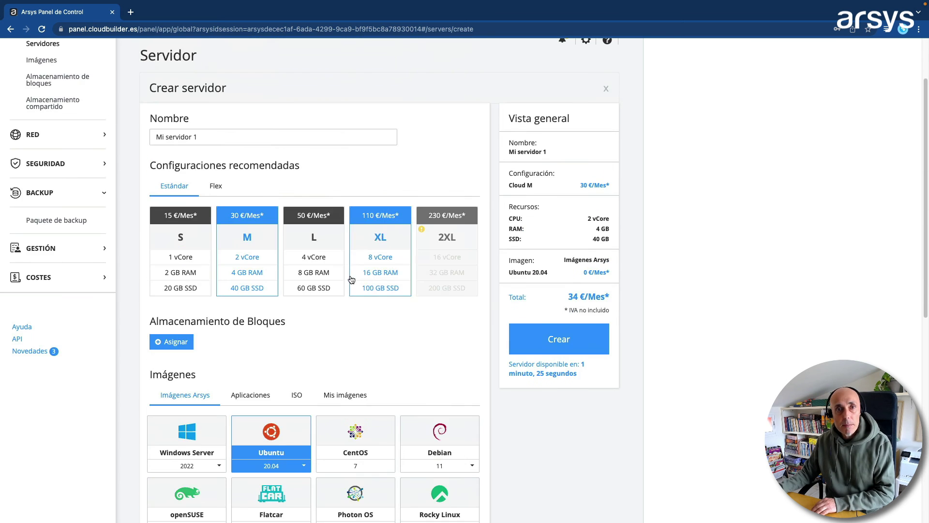
left_click(182, 239)
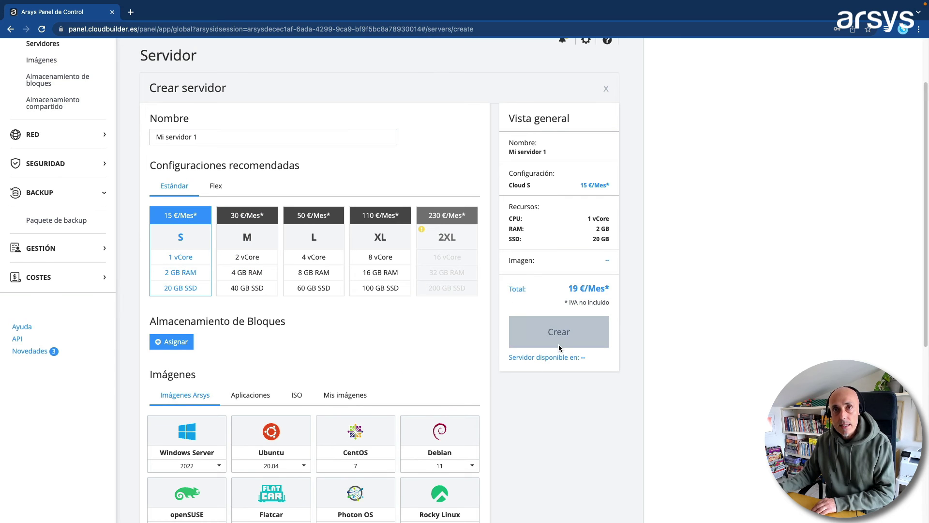
scroll(373, 377, "down", 2)
left_click(283, 346)
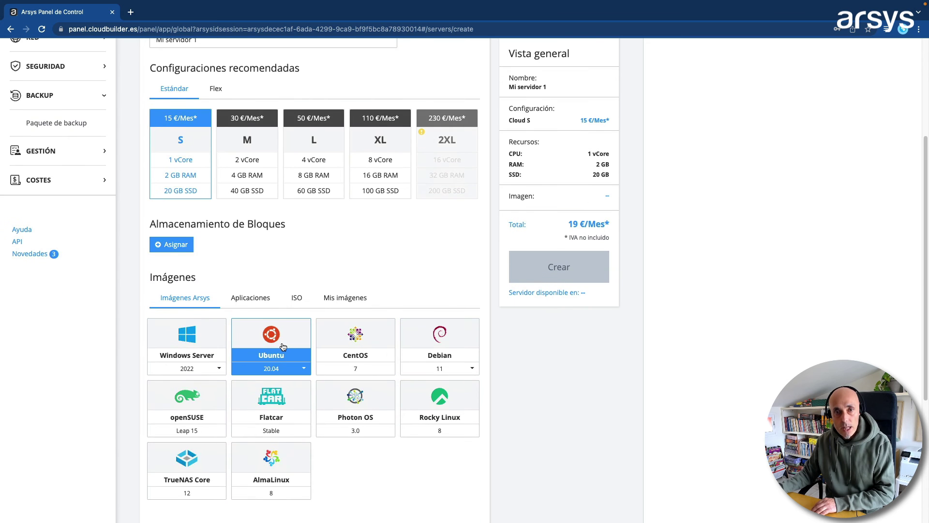
- Create the server Mi servidor 1 and dismiss the notice with its access credentials
scroll(283, 347, "down", 6)
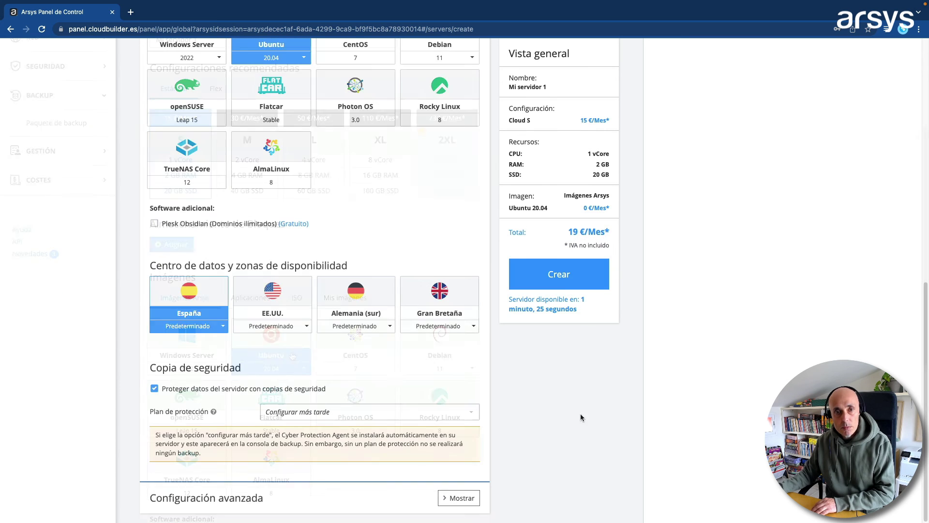
left_click(531, 279)
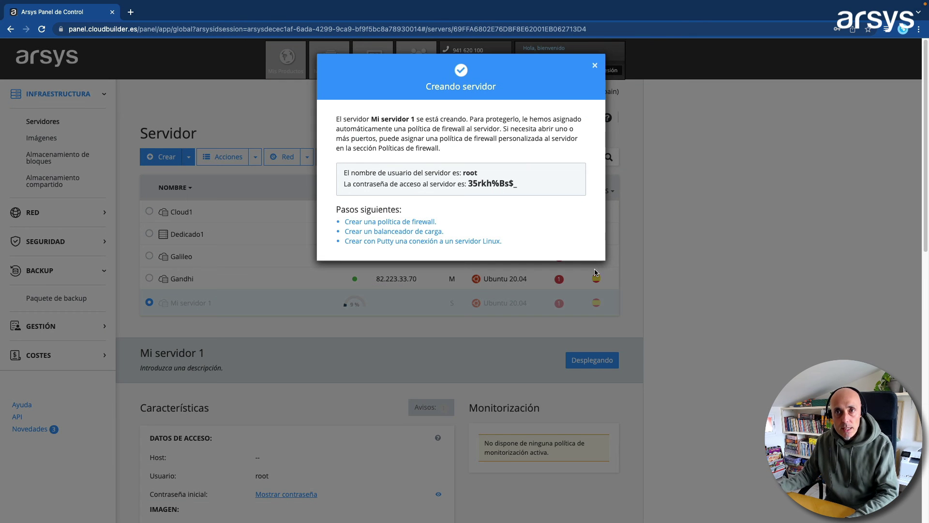
left_click(595, 67)
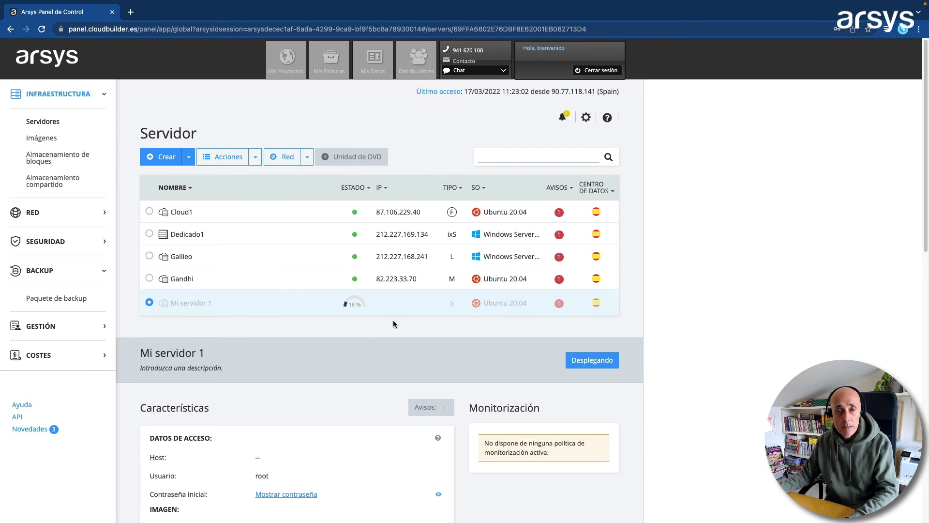
- Open the European backup console from the backup package and review its device list and protection plans
left_click(59, 301)
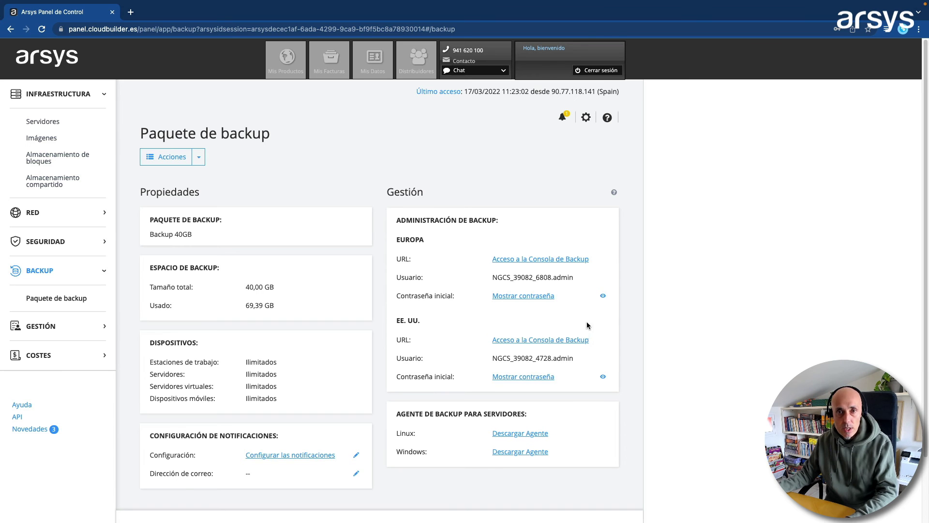
left_click(519, 261)
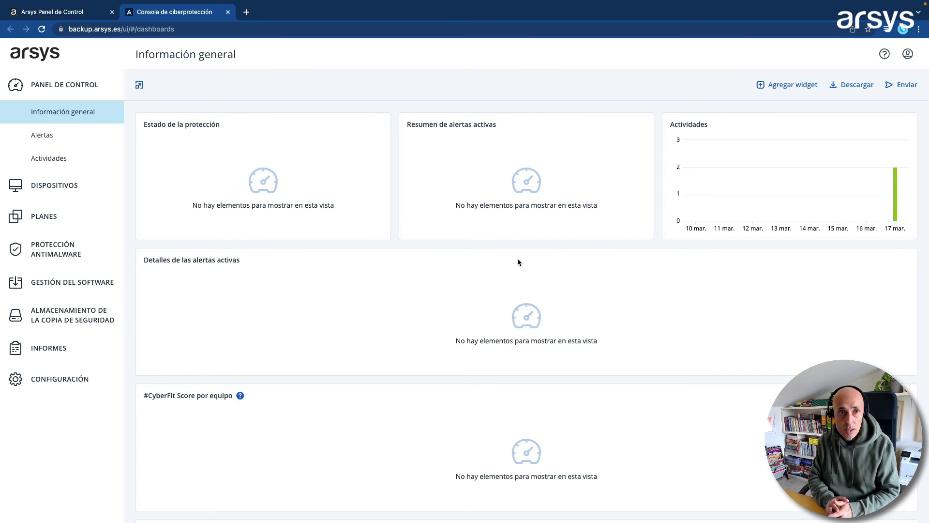
left_click(60, 186)
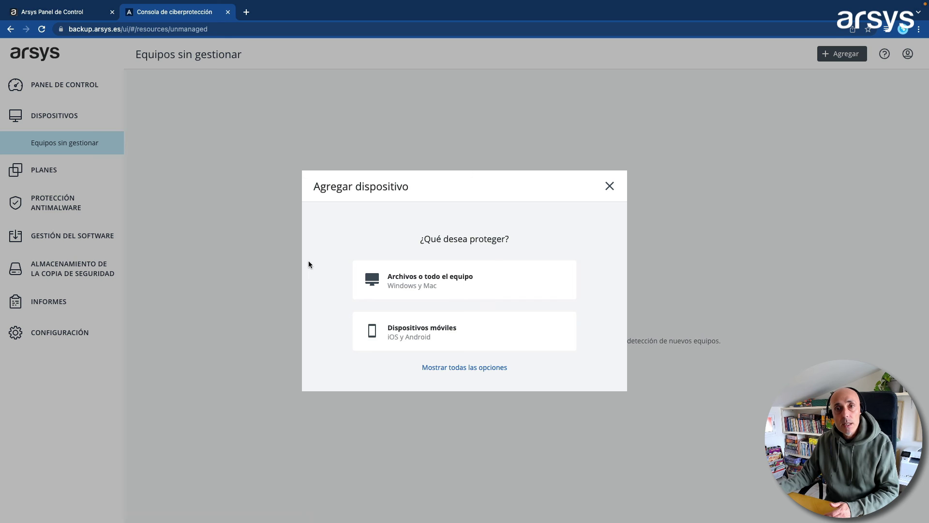
left_click(610, 186)
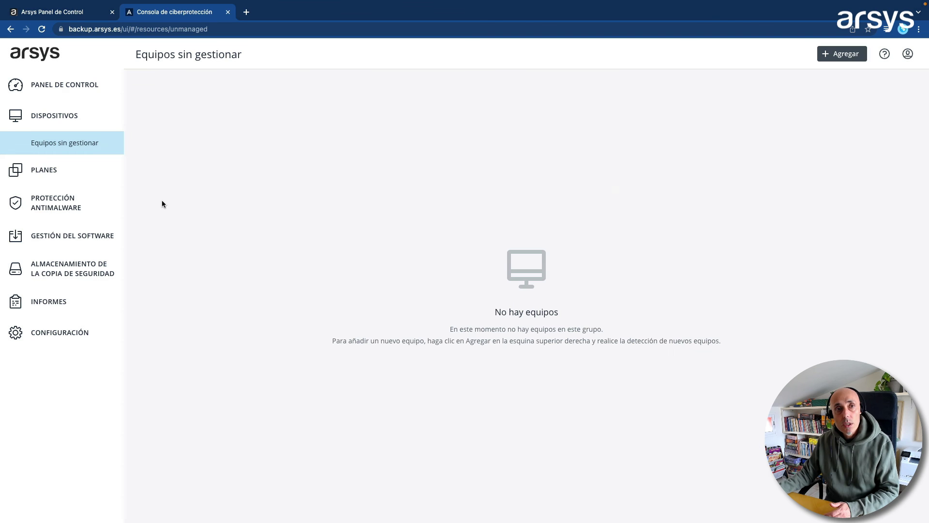
left_click(35, 170)
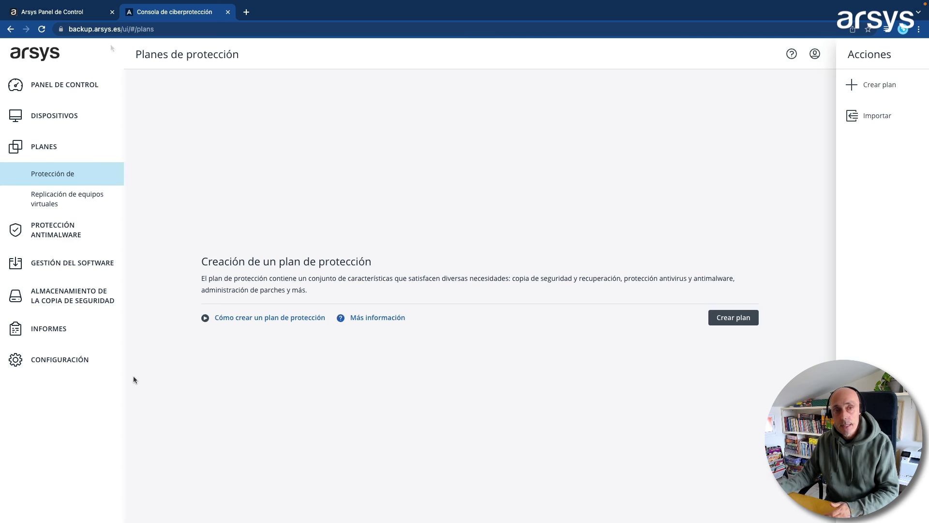
- Return to the Arsys control panel and check the status of Mi servidor 1 in the server list
left_click(75, 14)
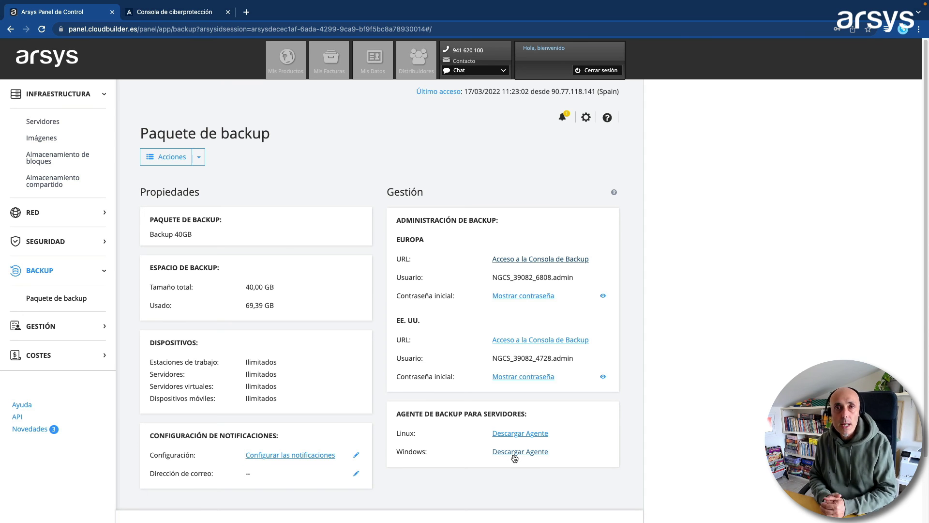
left_click(59, 122)
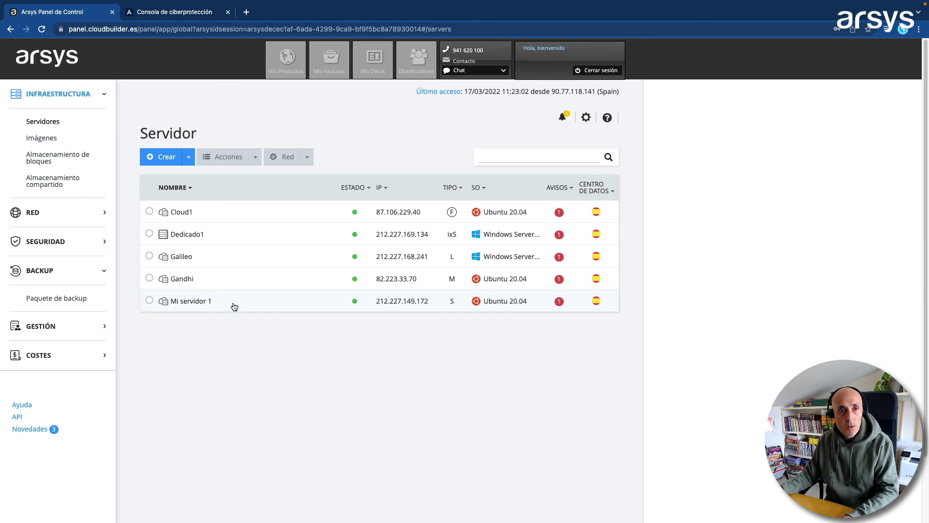
- Switch back to the backup console and open the protection options for the localhost device
left_click(85, 299)
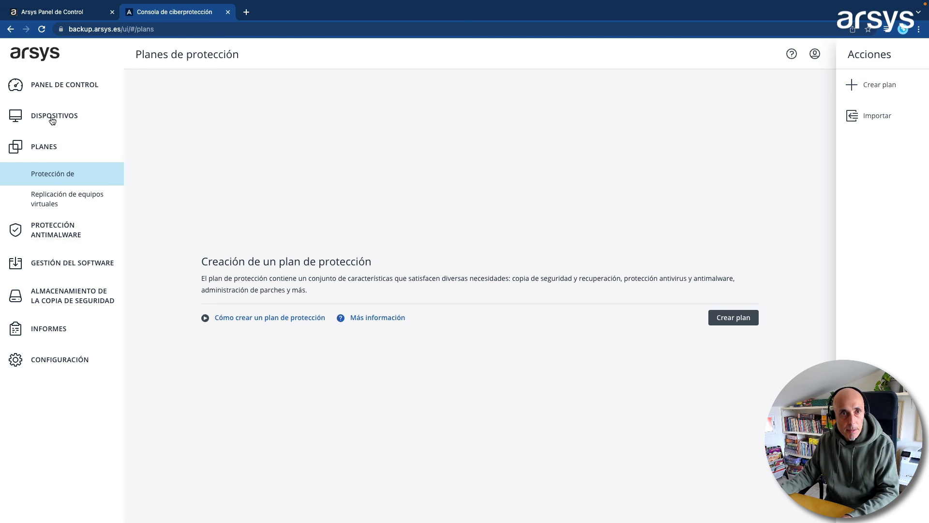
left_click(53, 118)
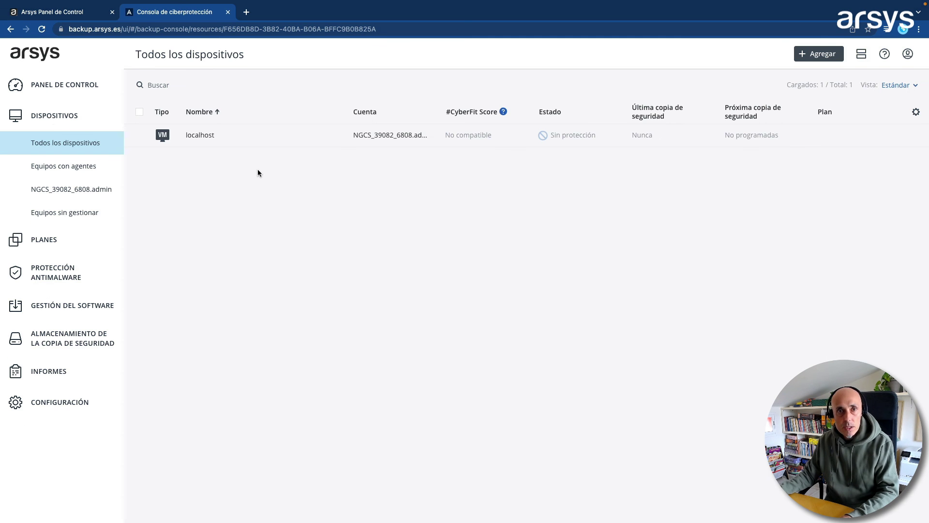
left_click(389, 135)
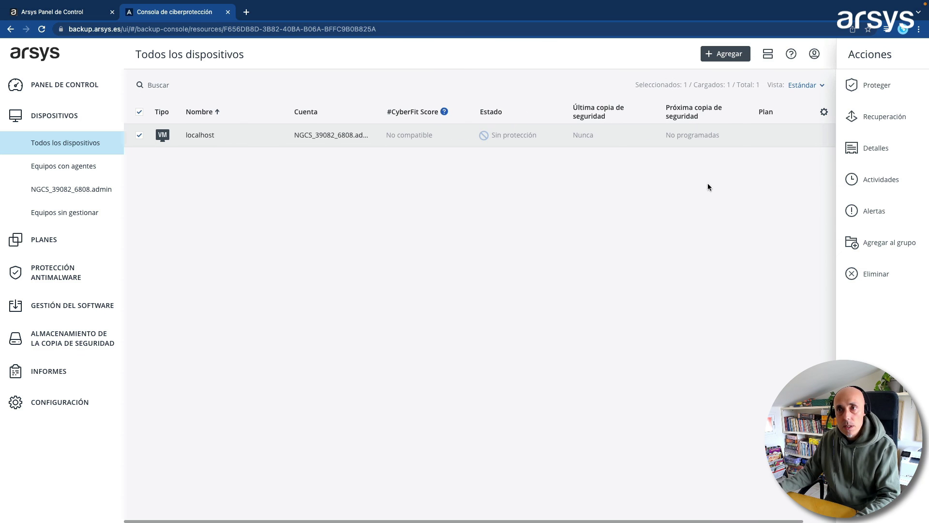
left_click(866, 88)
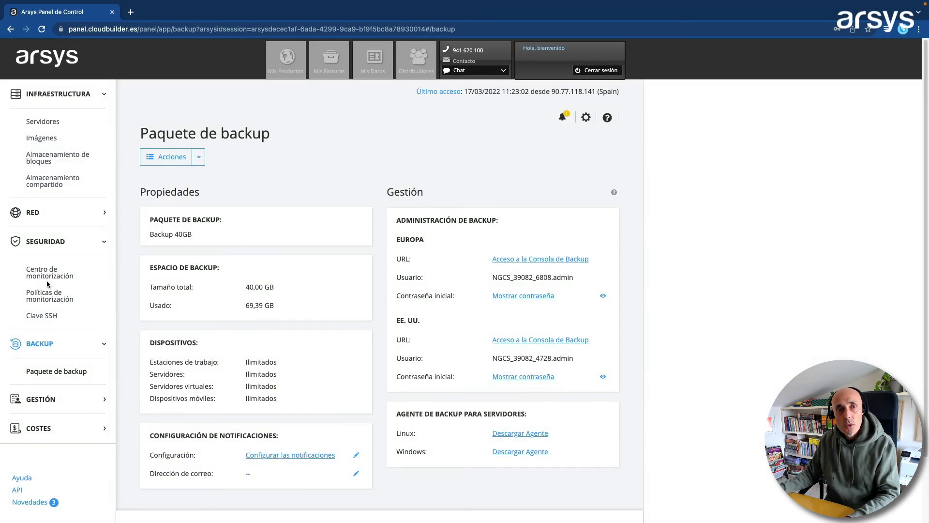
- Open the monitoring centre in the Arsys control panel and examine the CPU, RAM, network and ping graphs of Cloud1
left_click(40, 278)
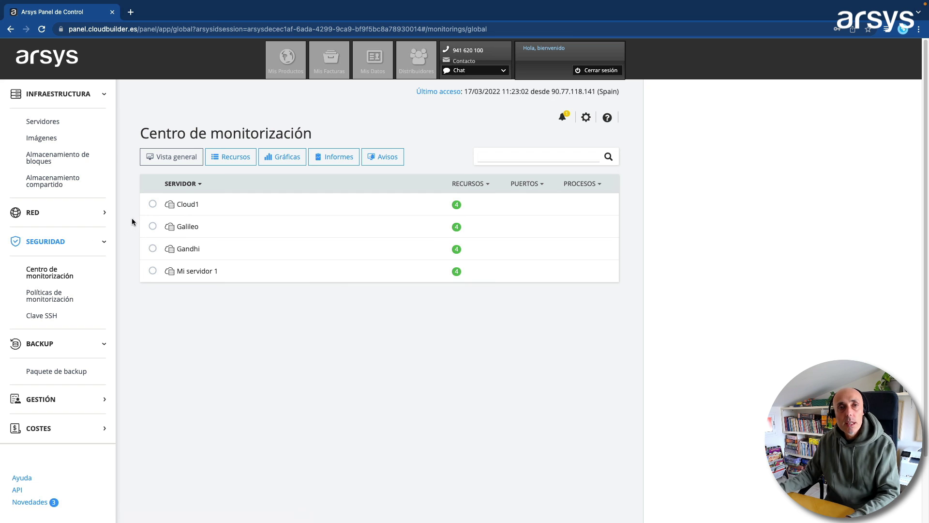
left_click(153, 205)
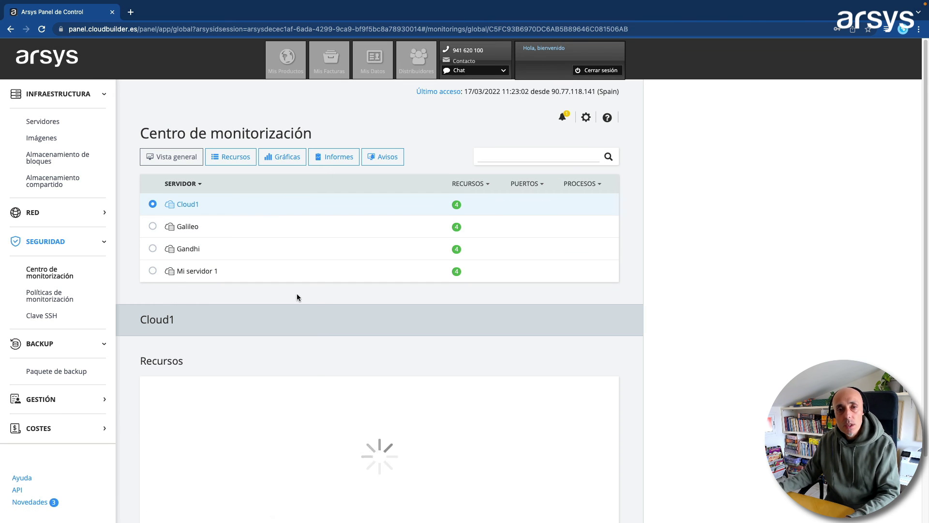
scroll(323, 308, "down", 3)
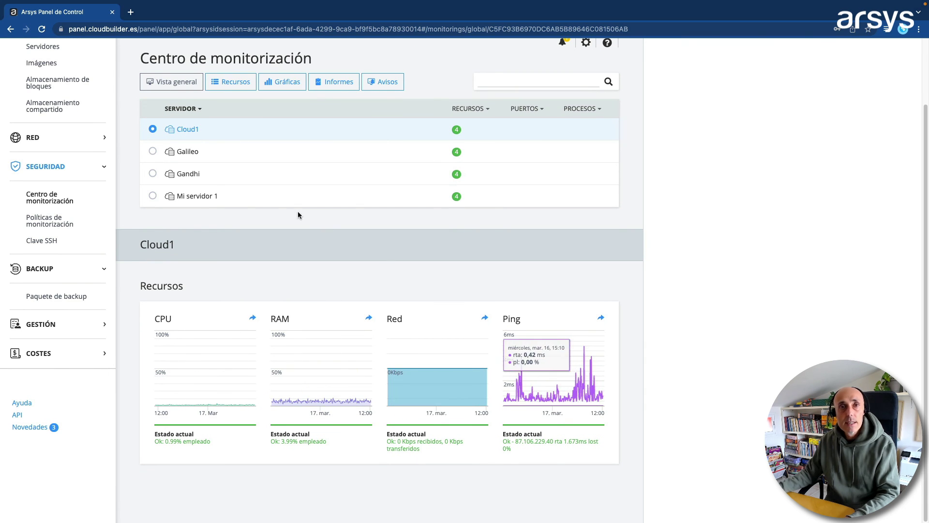
- Open the monitoring policies and review the resource thresholds and assigned servers of Política de monitorización estándar
scroll(265, 162, "up", 1)
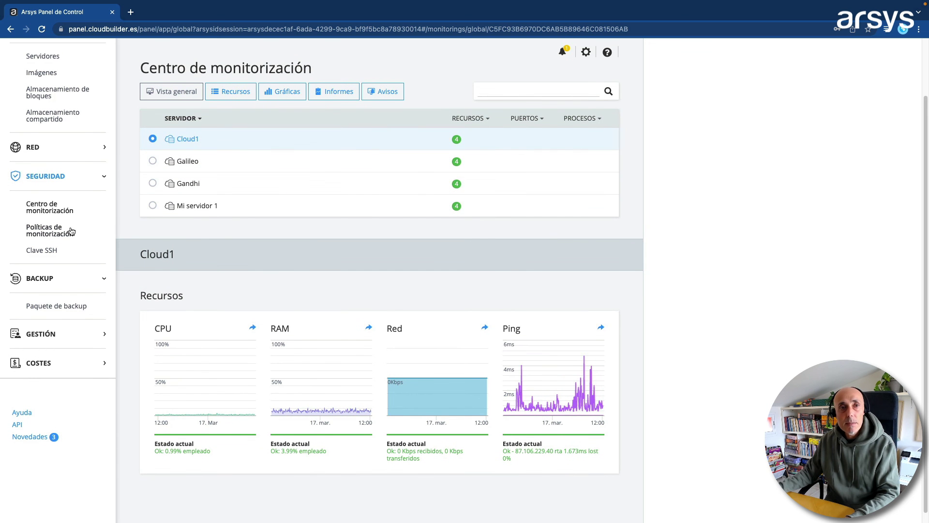
left_click(43, 235)
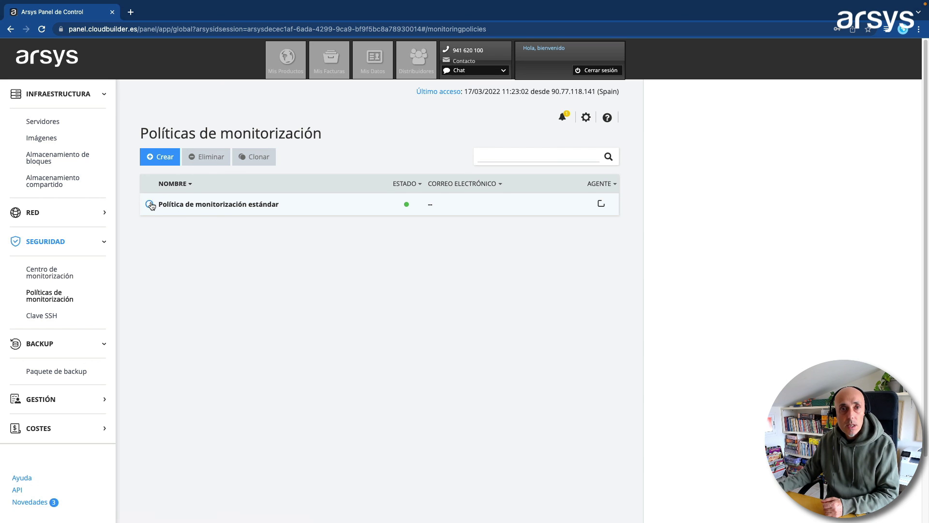
left_click(230, 205)
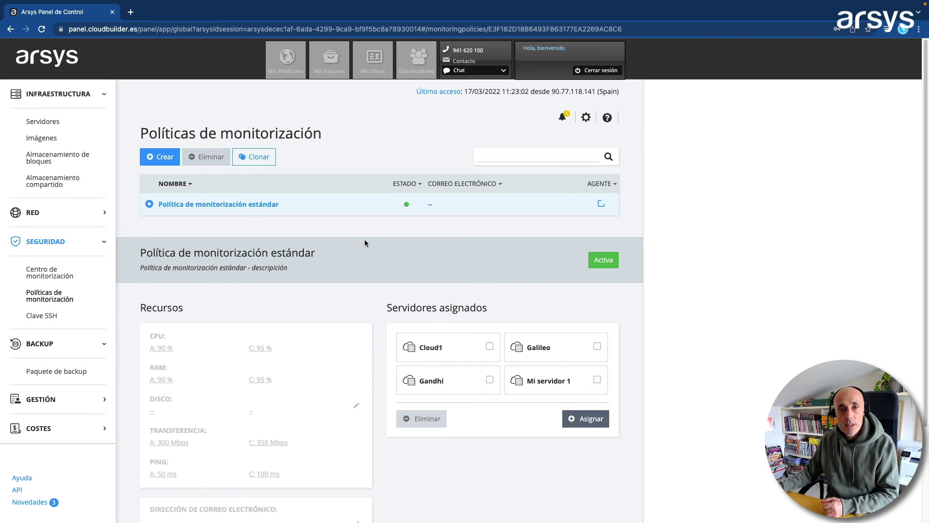
scroll(364, 243, "down", 3)
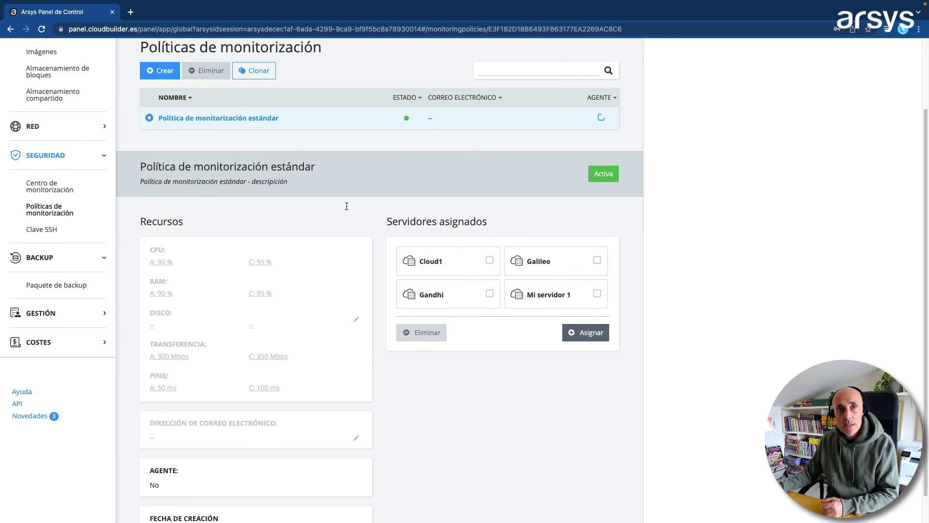
- Start a new monitoring policy with email alerts for CPU and RAM at warning and critical levels, and enter the notification email address
left_click(163, 73)
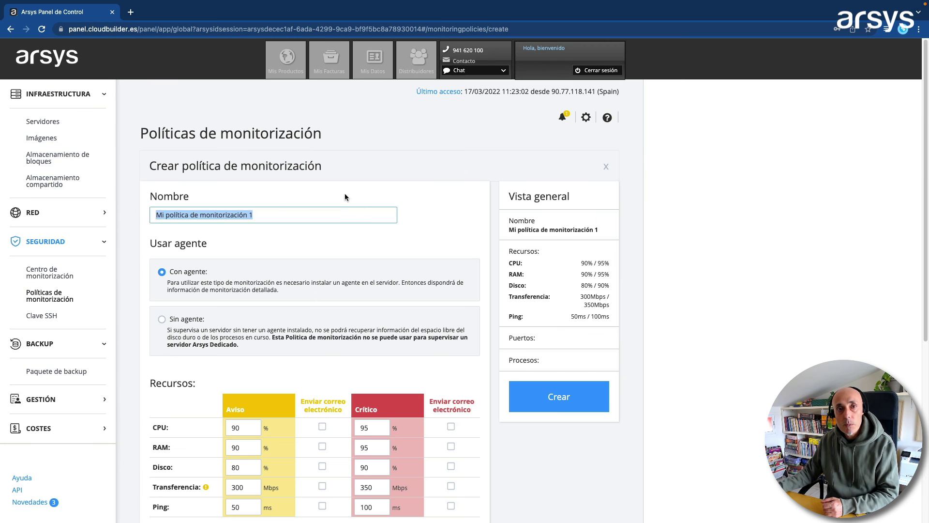
scroll(367, 214, "down", 5)
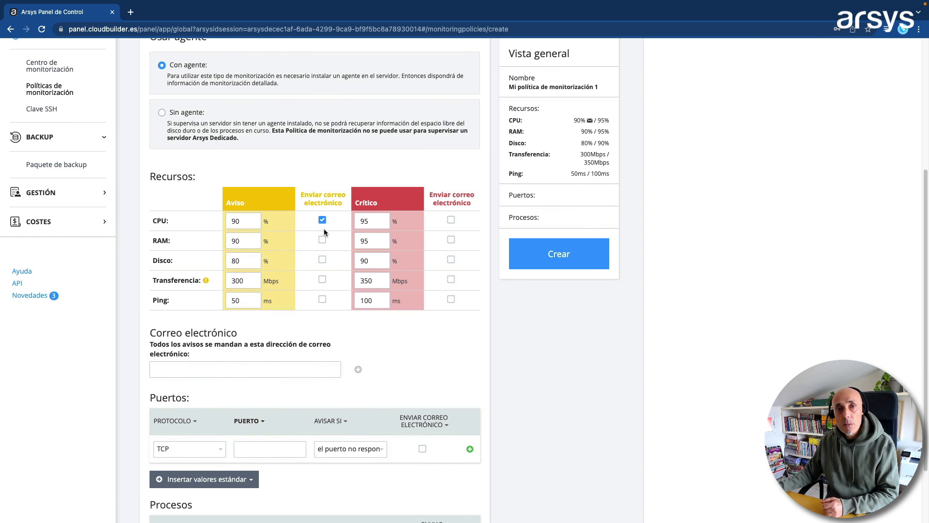
left_click(450, 220)
left_click(323, 240)
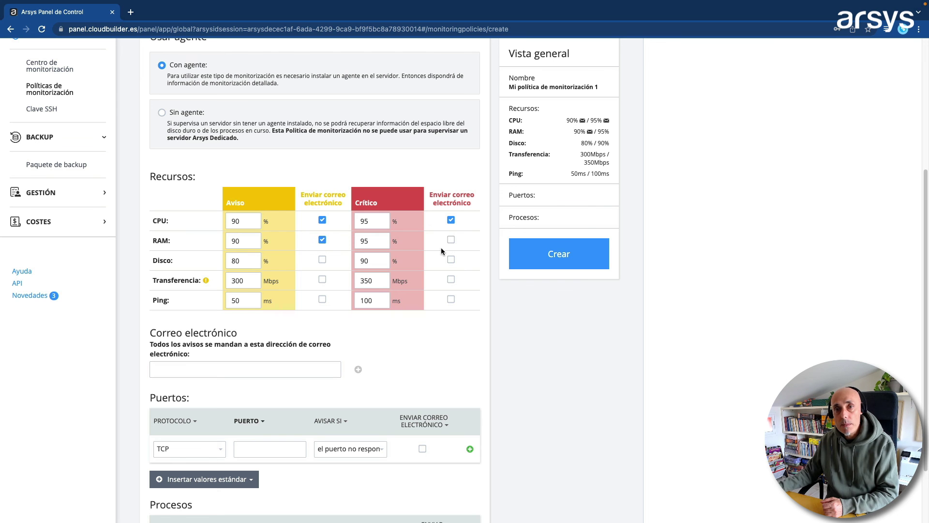
left_click(451, 241)
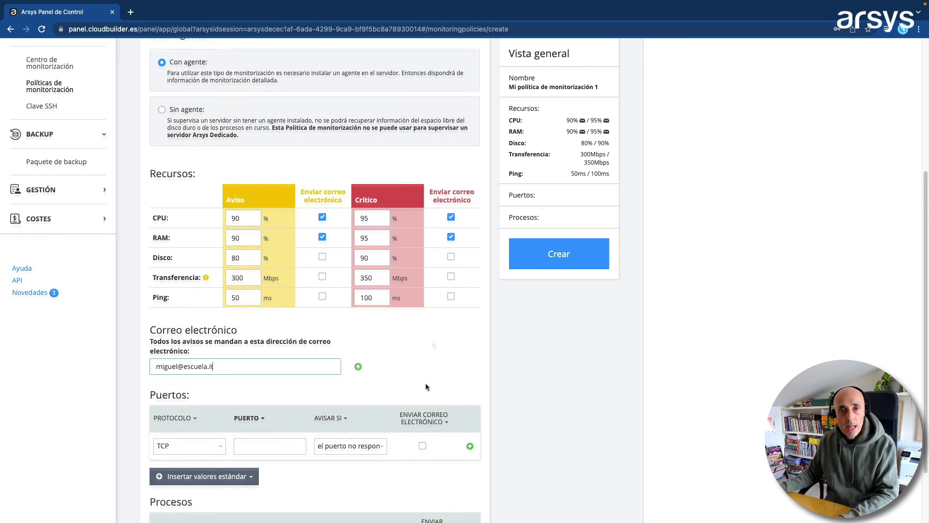
- Add the standard HTTP (TCP 80) and HTTPS (TCP 443) port checks to the policy, both with email notification enabled
scroll(425, 382, "down", 3)
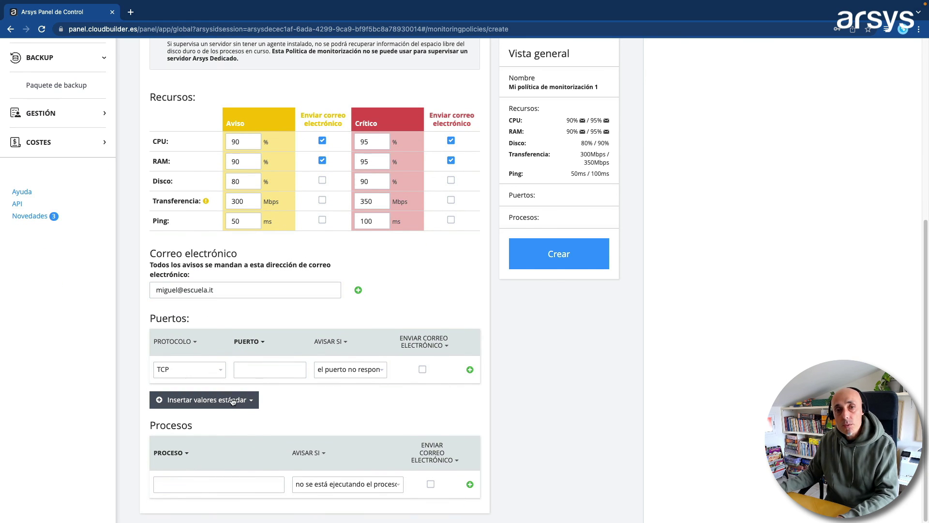
left_click(249, 401)
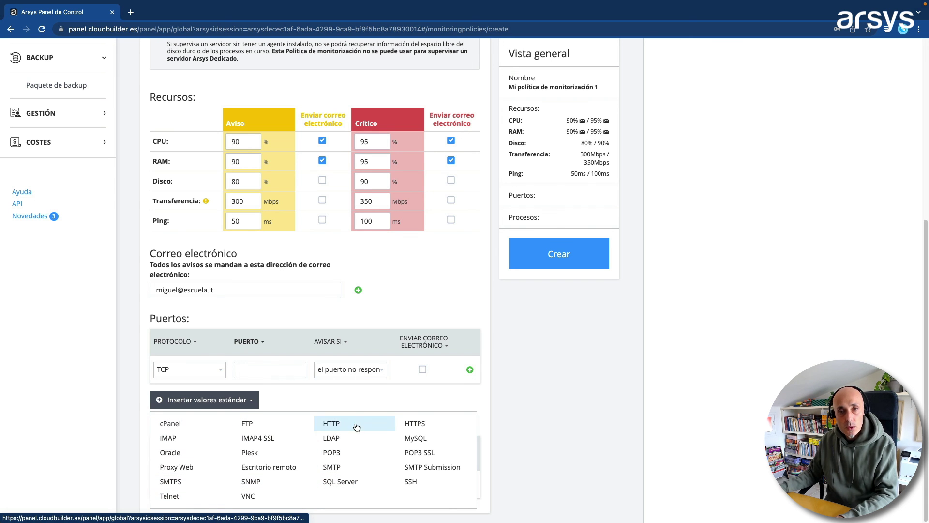
left_click(336, 425)
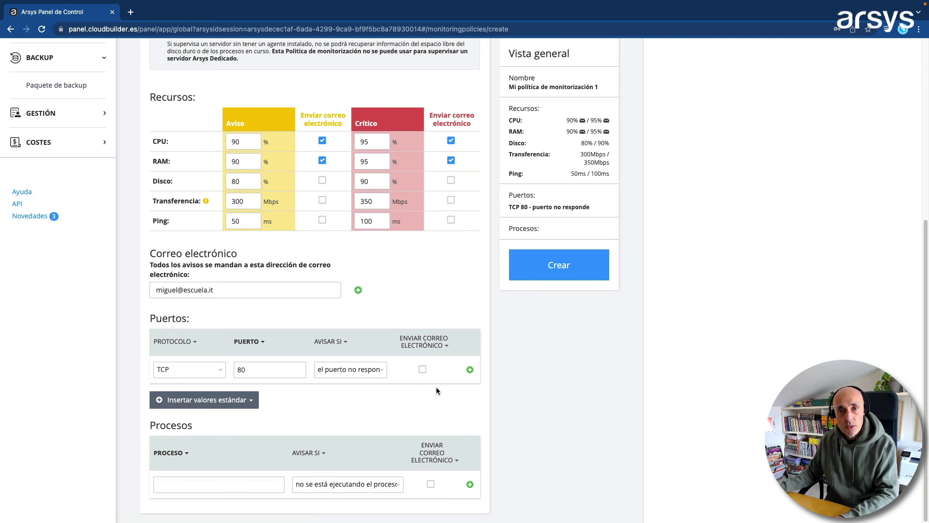
left_click(470, 370)
left_click(242, 428)
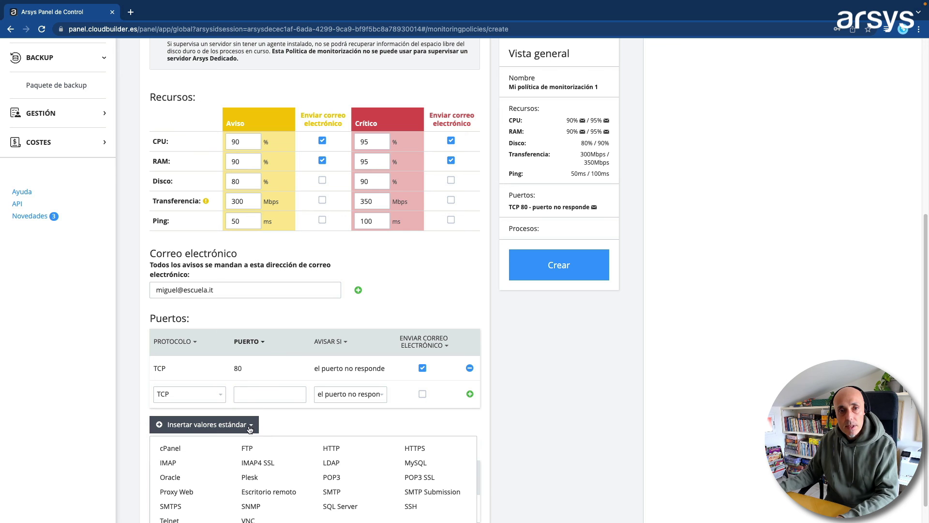
left_click(413, 448)
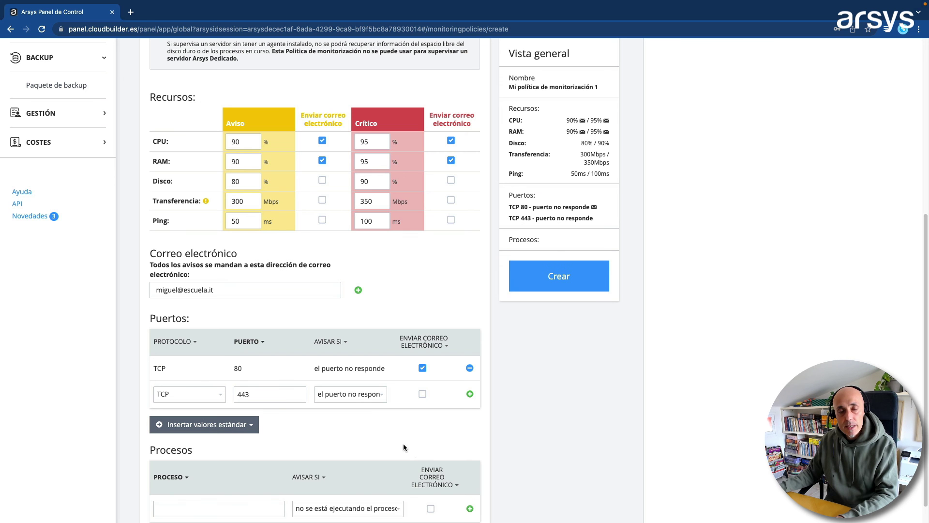
left_click(422, 394)
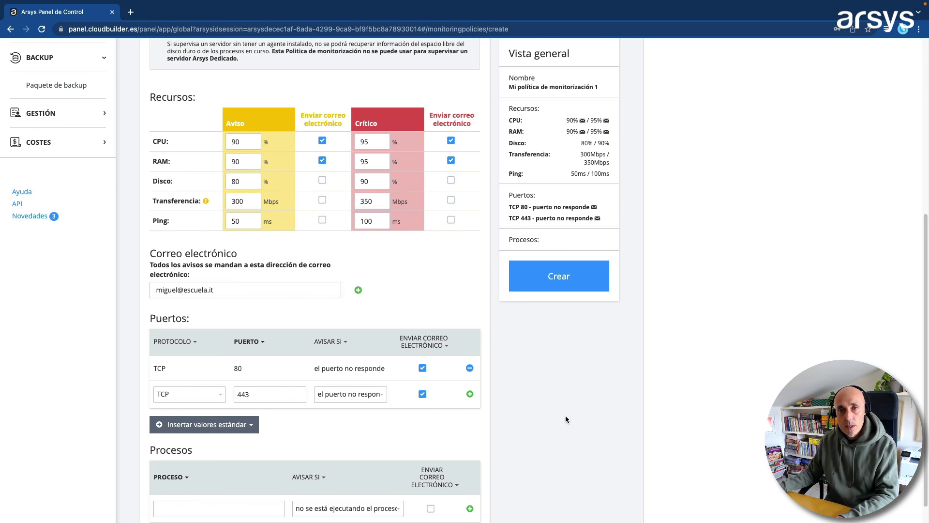
- Name the monitoring policy "test de politica" and create it
scroll(562, 422, "up", 5)
left_click(258, 174)
triple_click(257, 174)
type("test de politica")
left_click(544, 375)
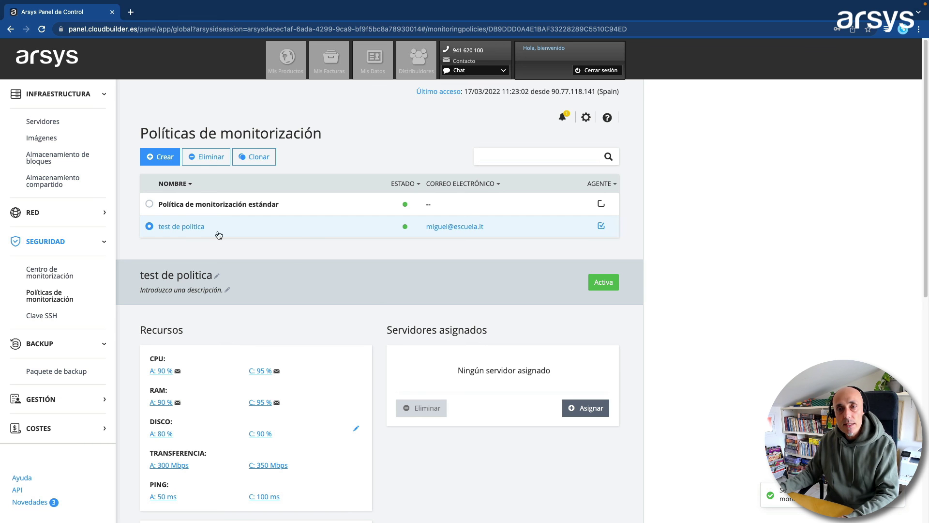
- Assign the servers Cloud1 and Mi servidor 1 to the test de politica policy and save the changes
left_click(587, 408)
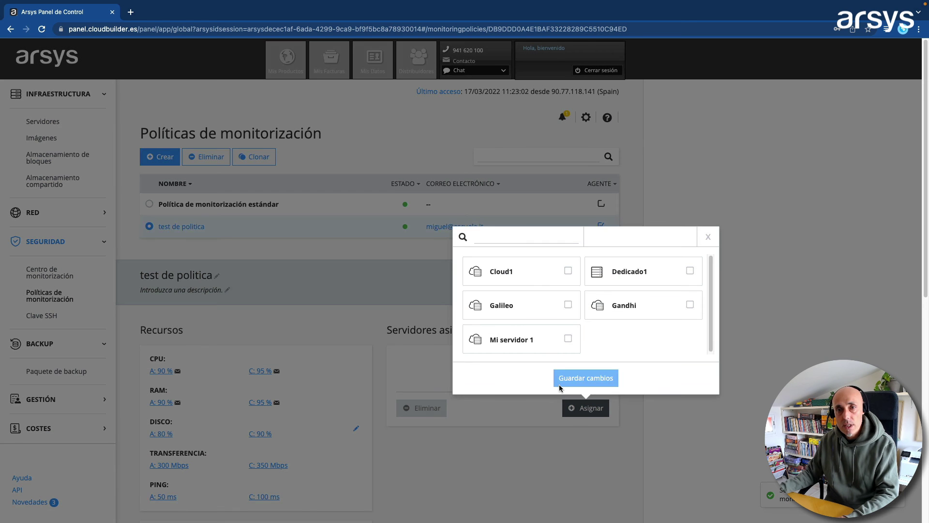
left_click(567, 271)
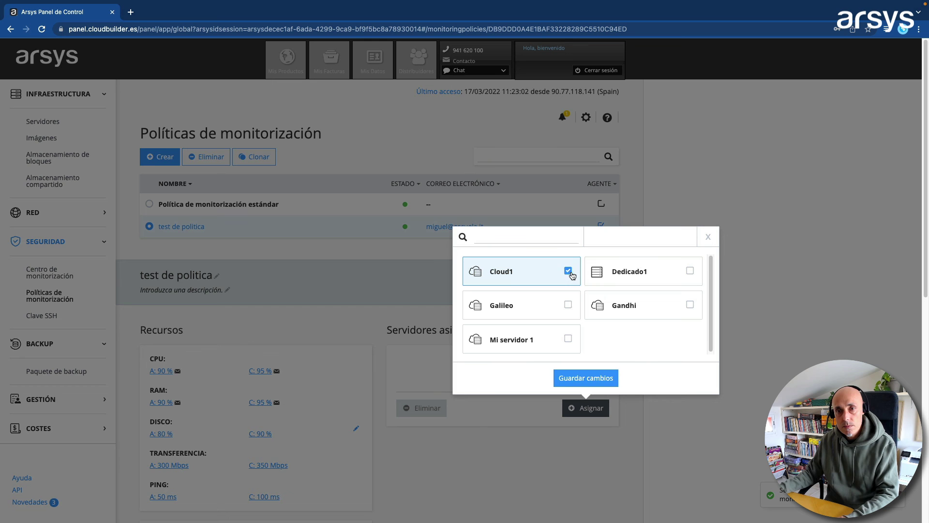
left_click(568, 339)
left_click(582, 377)
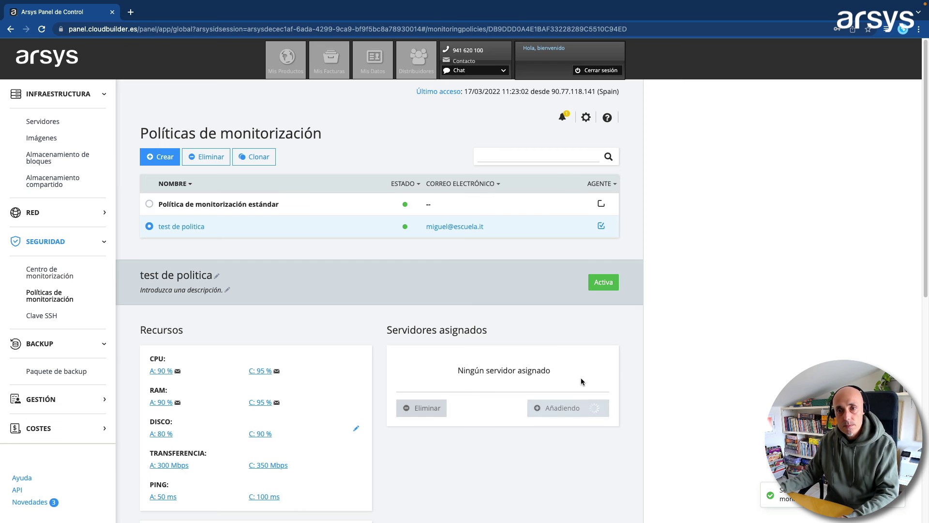